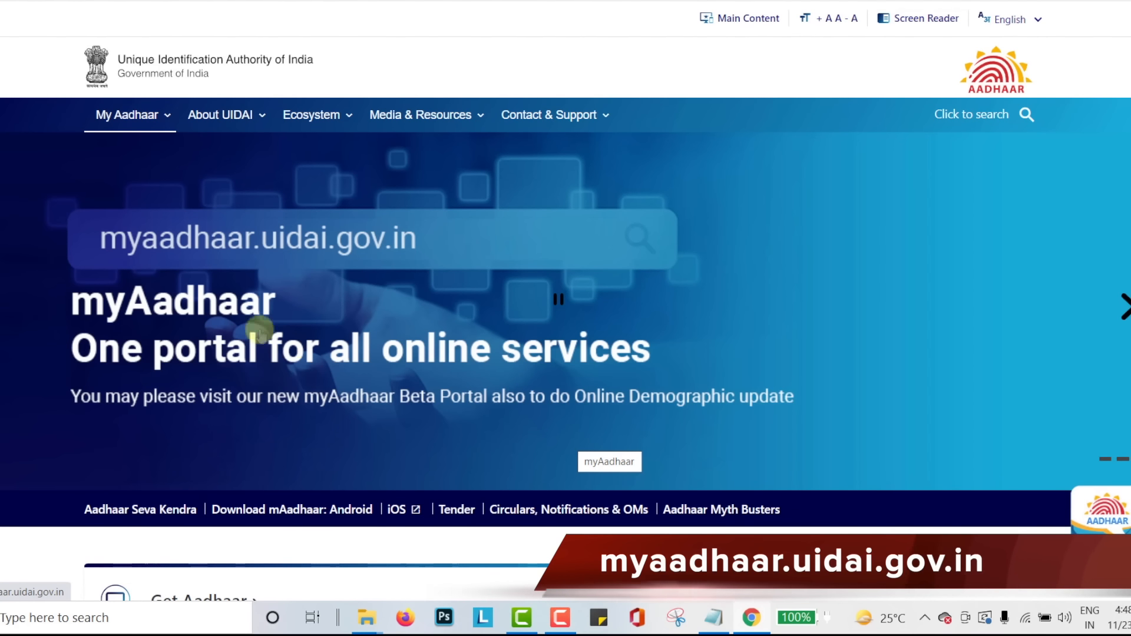
Open the myAadhaar portal, look through the services available without login, and go to the login form
left_click(150, 294)
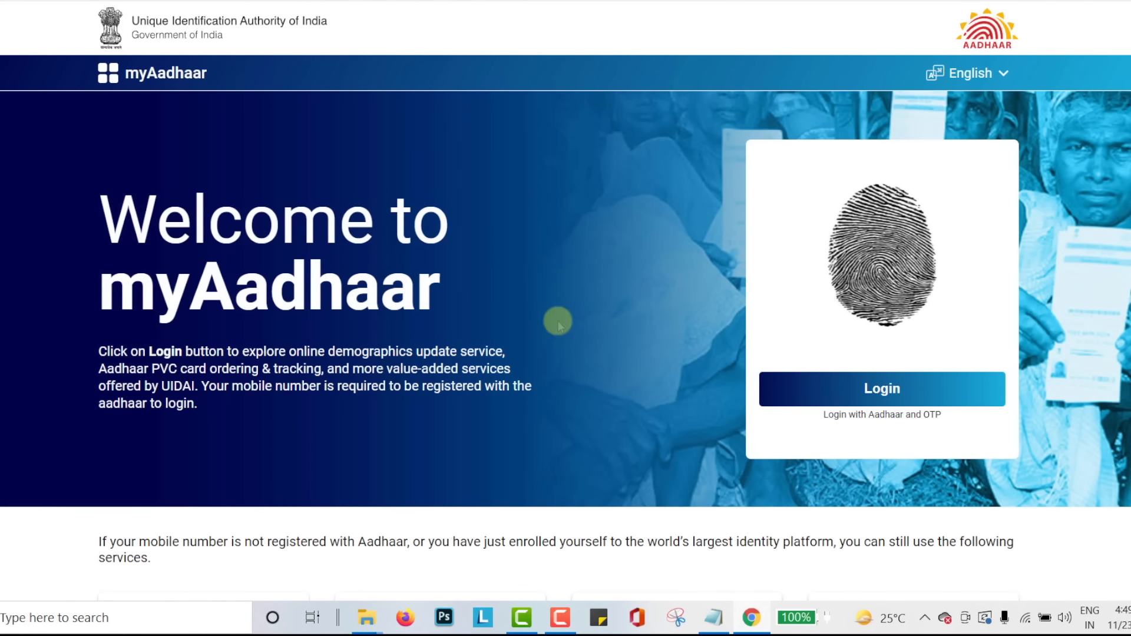
scroll(557, 321, "down", 4)
scroll(557, 323, "down", 3)
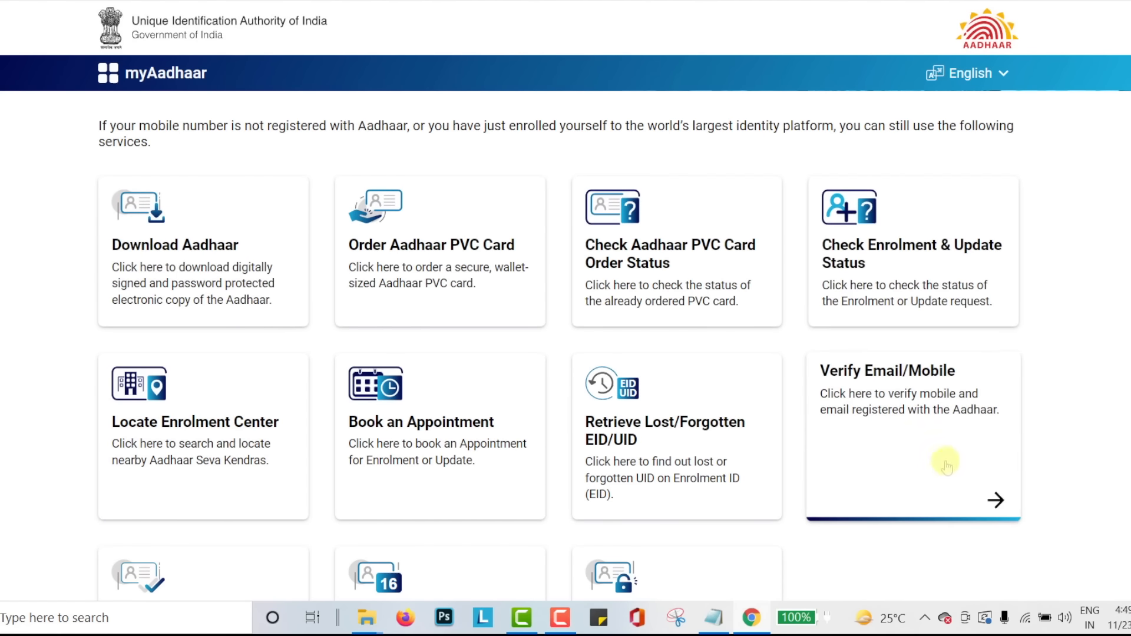
scroll(730, 444, "down", 2)
scroll(807, 389, "up", 8)
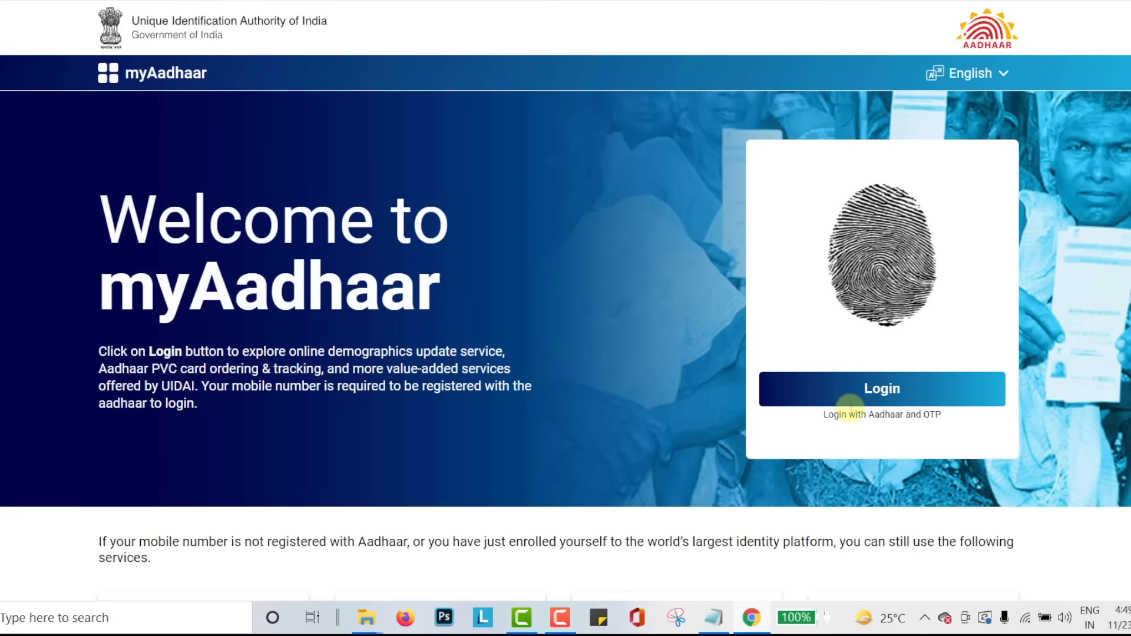
left_click(798, 390)
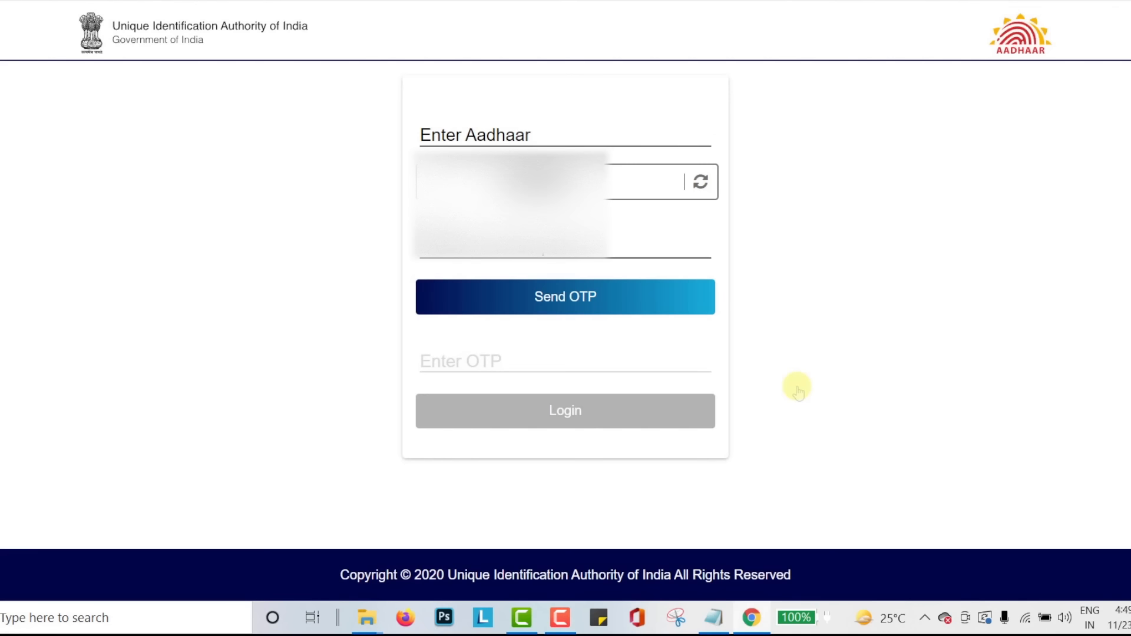
Log in to myAadhaar with the Aadhaar number, the captcha and the one-time password
left_click(458, 128)
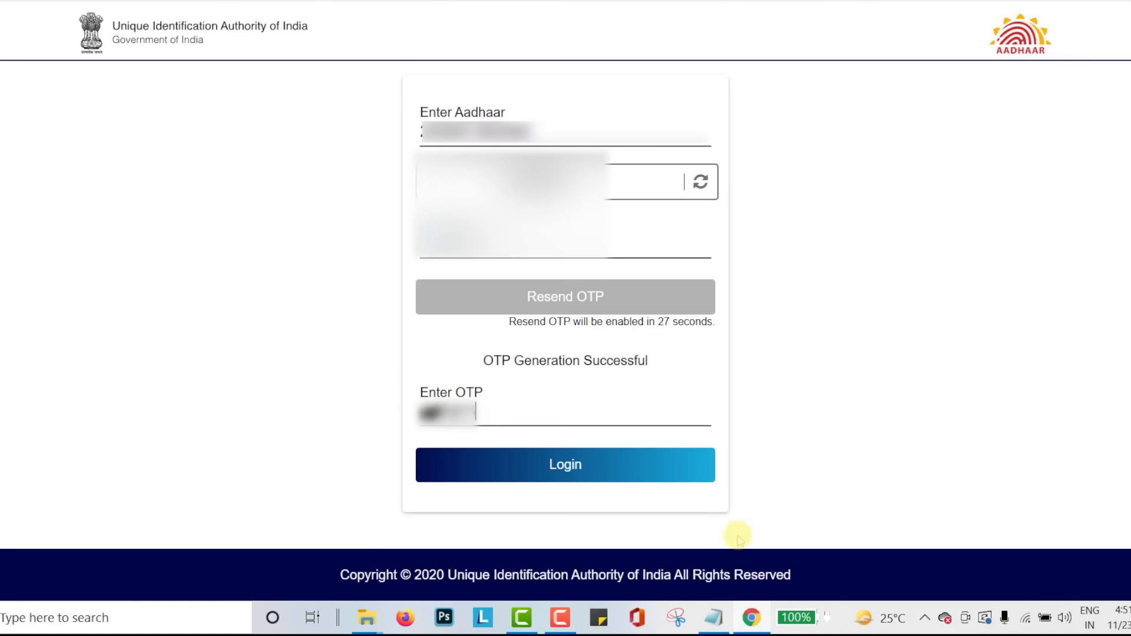
left_click(570, 468)
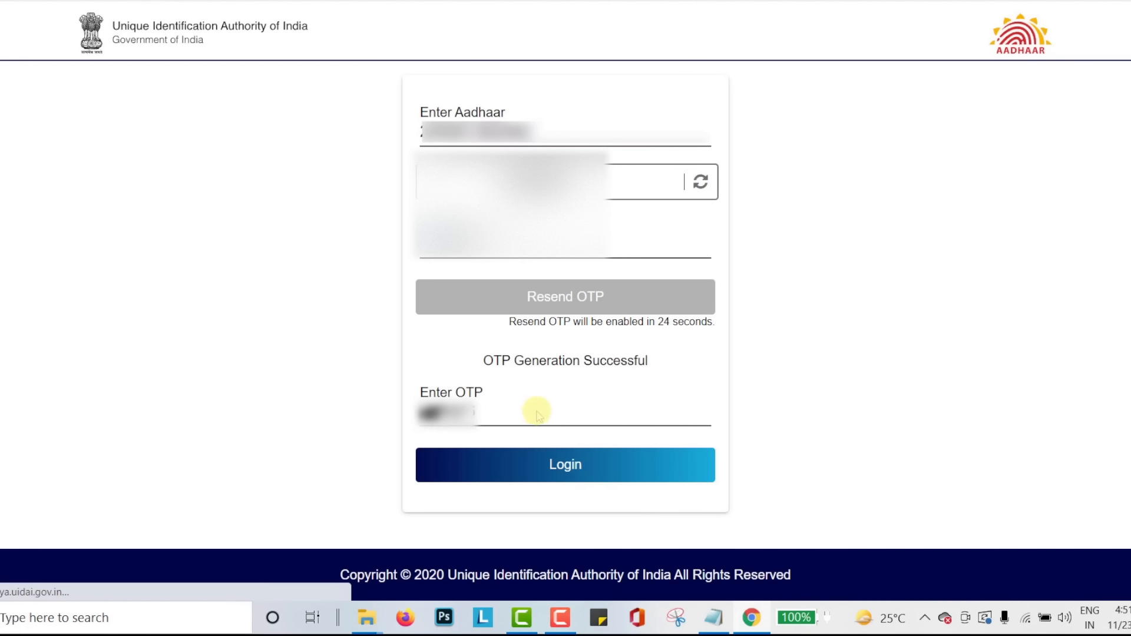
key("Return")
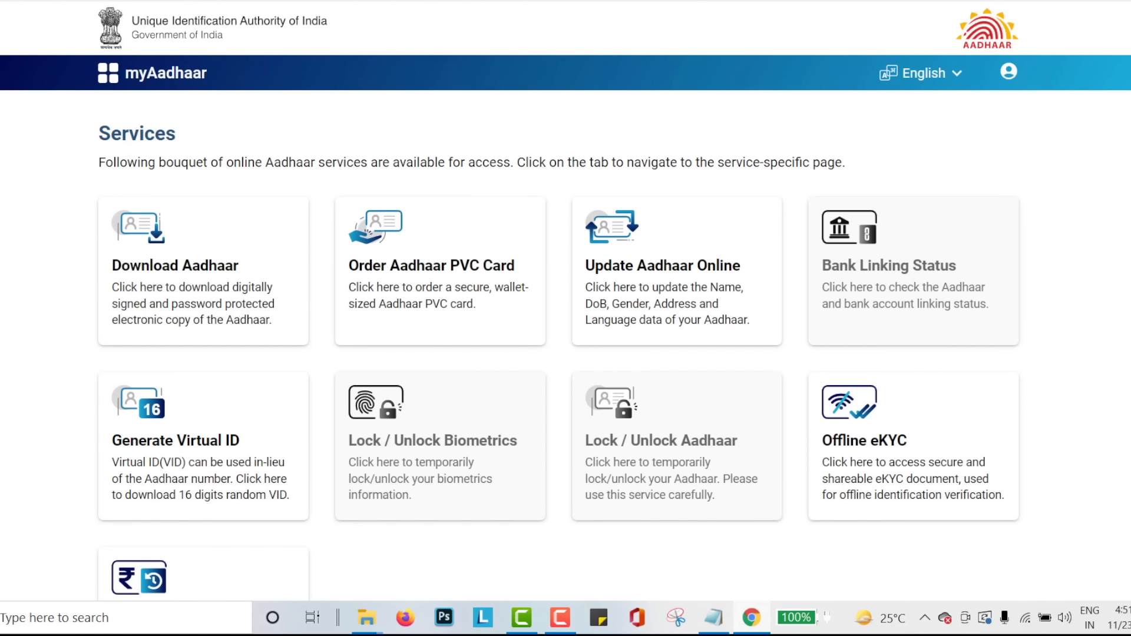
View the Aadhaar card preview in the account profile and close it again
left_click(1004, 75)
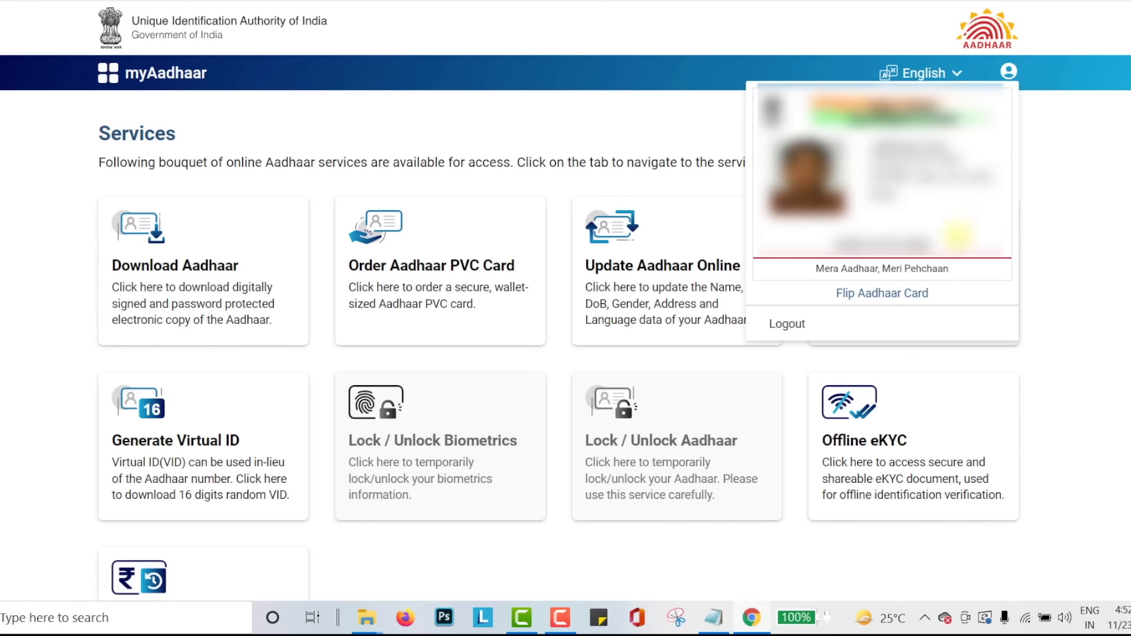
left_click(1114, 172)
scroll(1085, 238, "down", 1)
scroll(1086, 239, "up", 1)
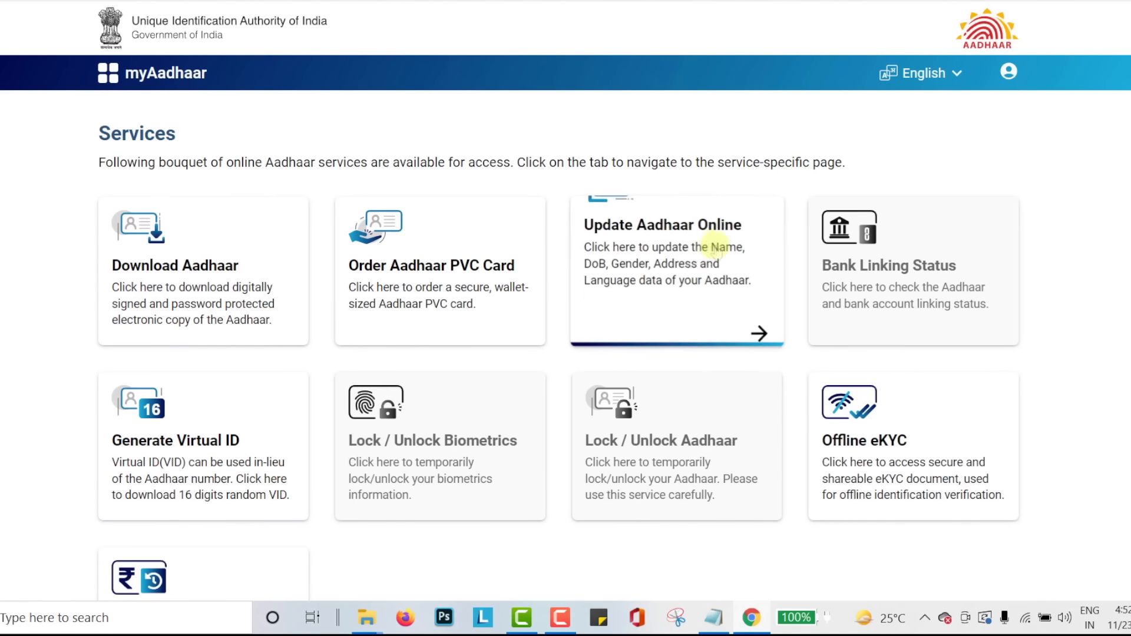
Open the Update Aadhaar Online service and read through its How it Works instructions
left_click(695, 295)
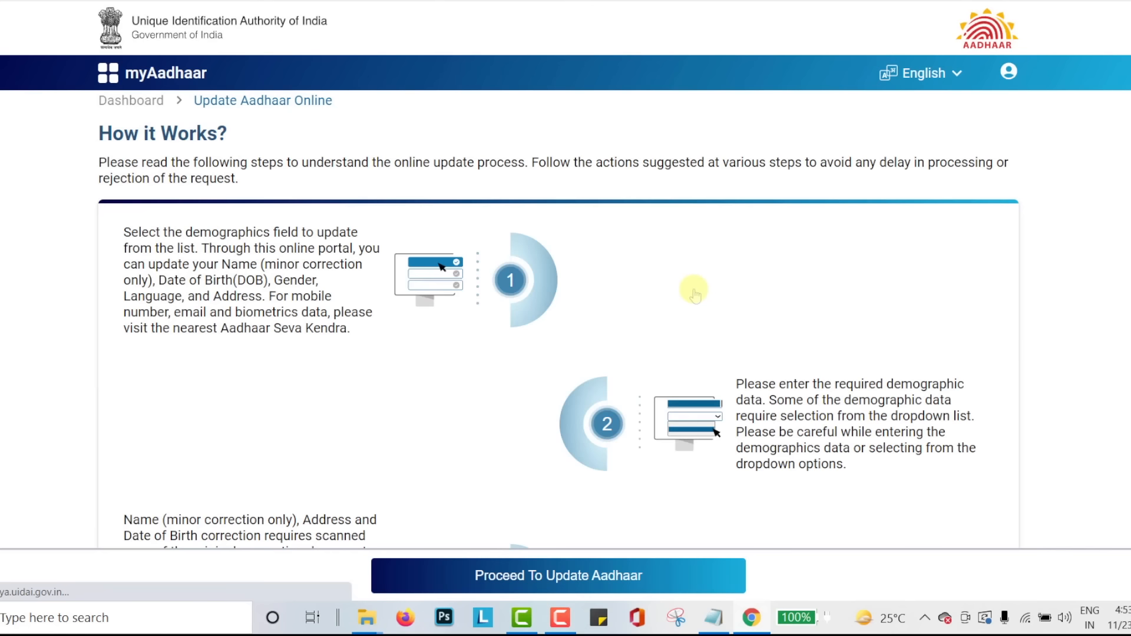
scroll(689, 259, "down", 2)
scroll(691, 259, "down", 4)
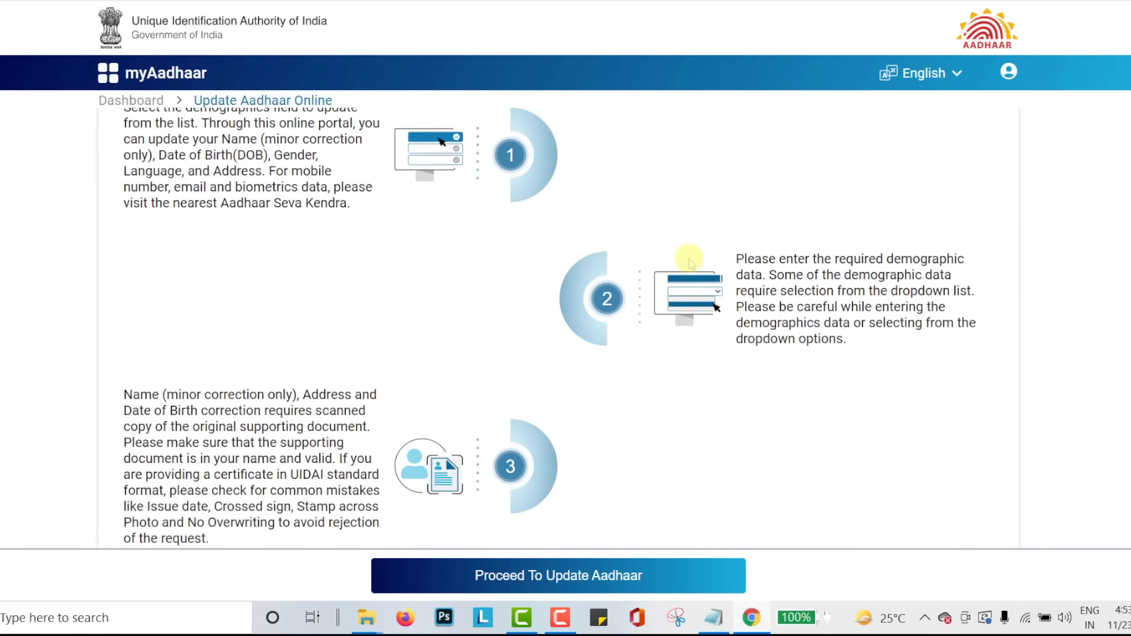
scroll(703, 269, "down", 12)
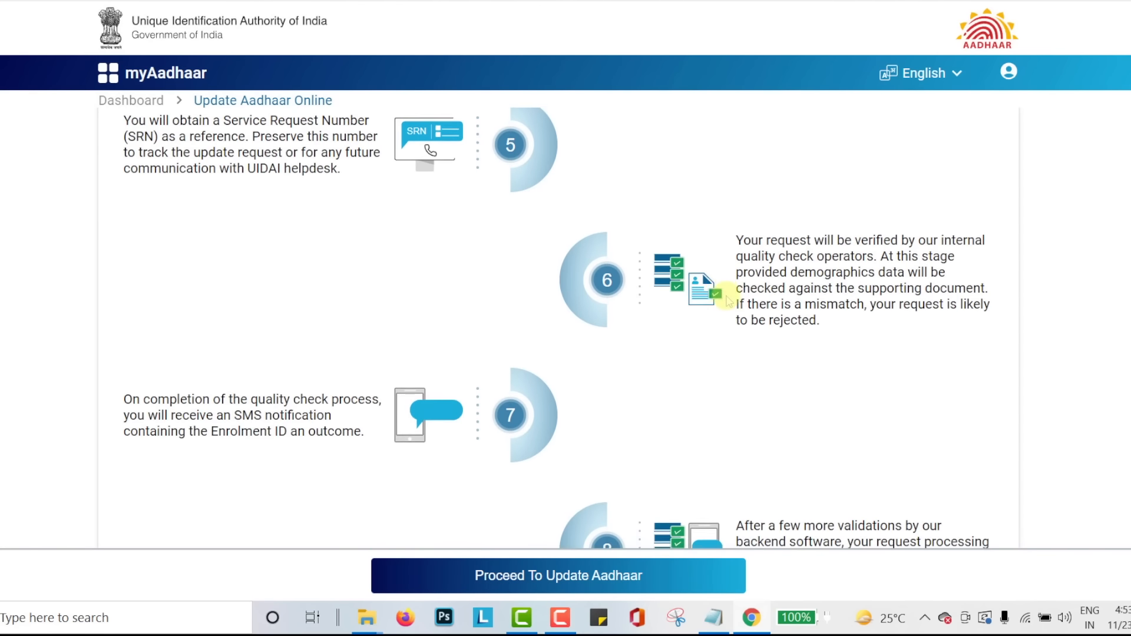
scroll(719, 291, "down", 6)
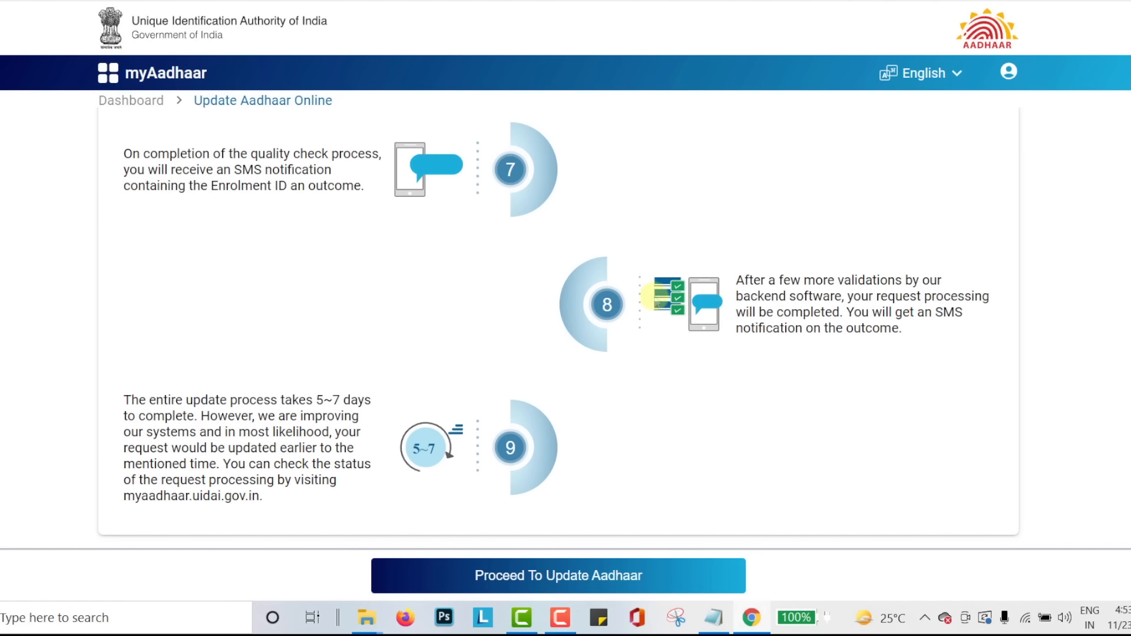
Proceed to the data field selection, choose Address as the field to update, and continue to the address form
left_click(608, 576)
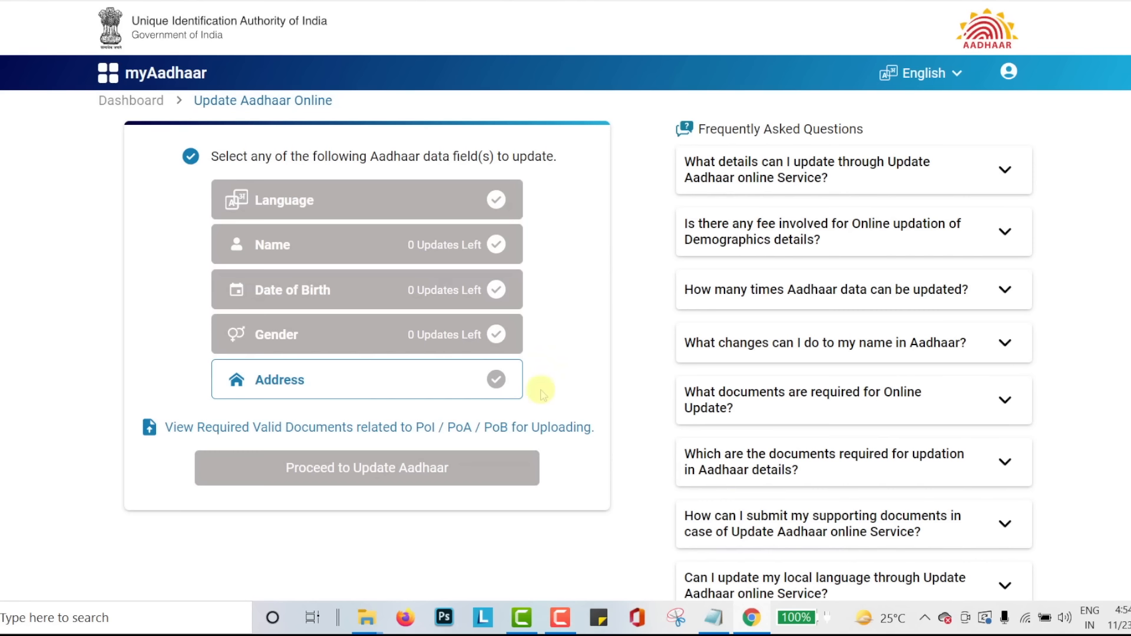
left_click(473, 386)
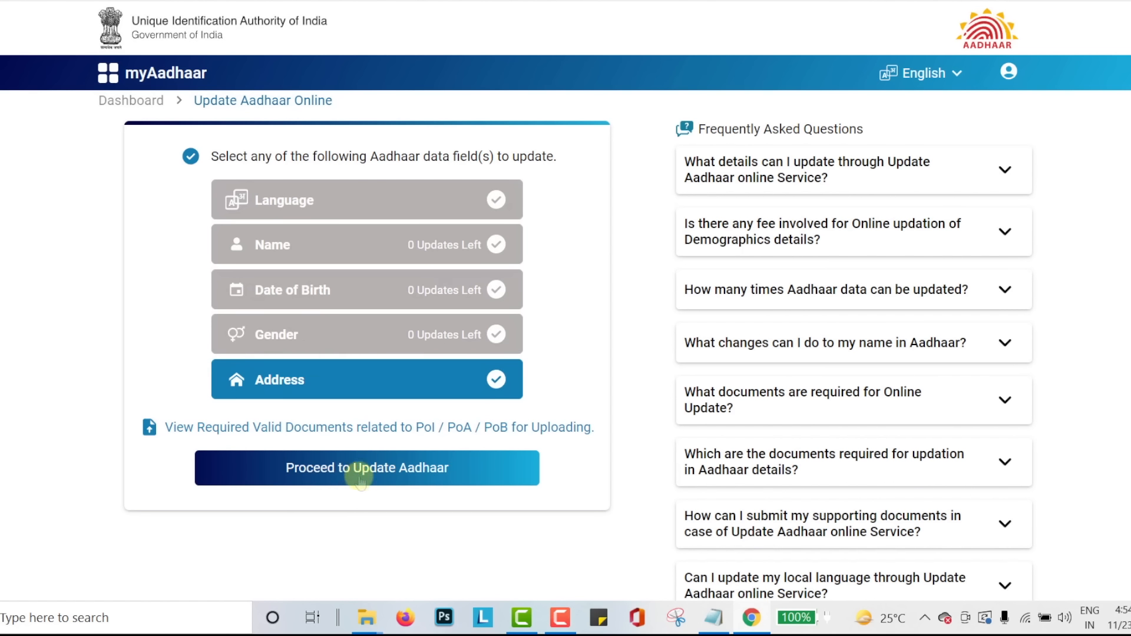
left_click(453, 470)
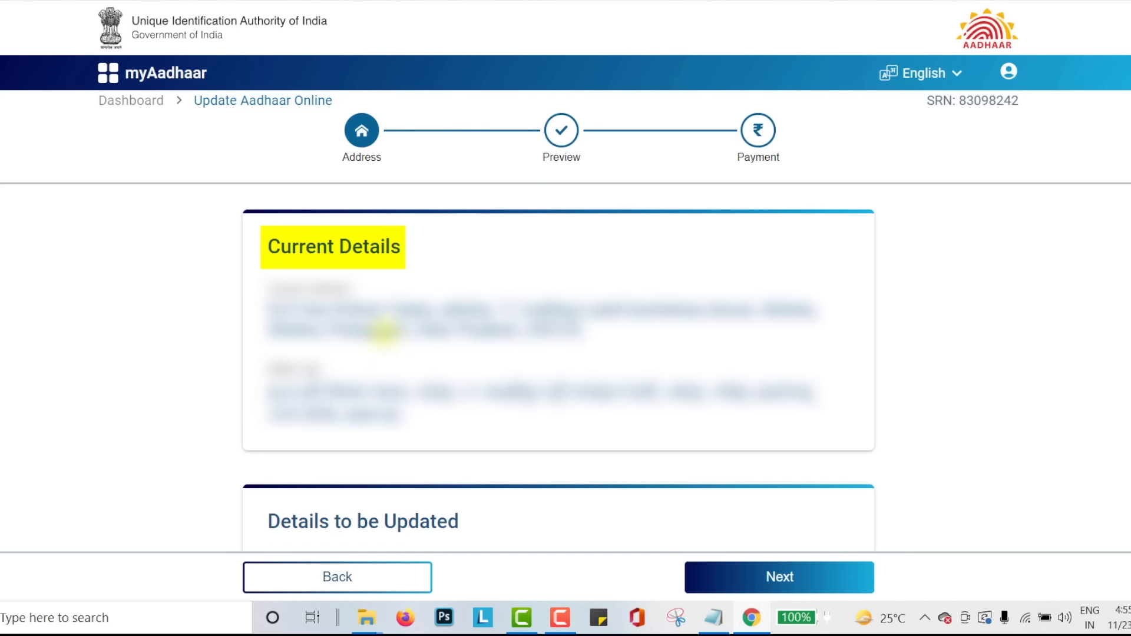
Fill in the Care of, House/Building/Apartment and Street/Road/Lane fields of the new address
scroll(663, 411, "down", 4)
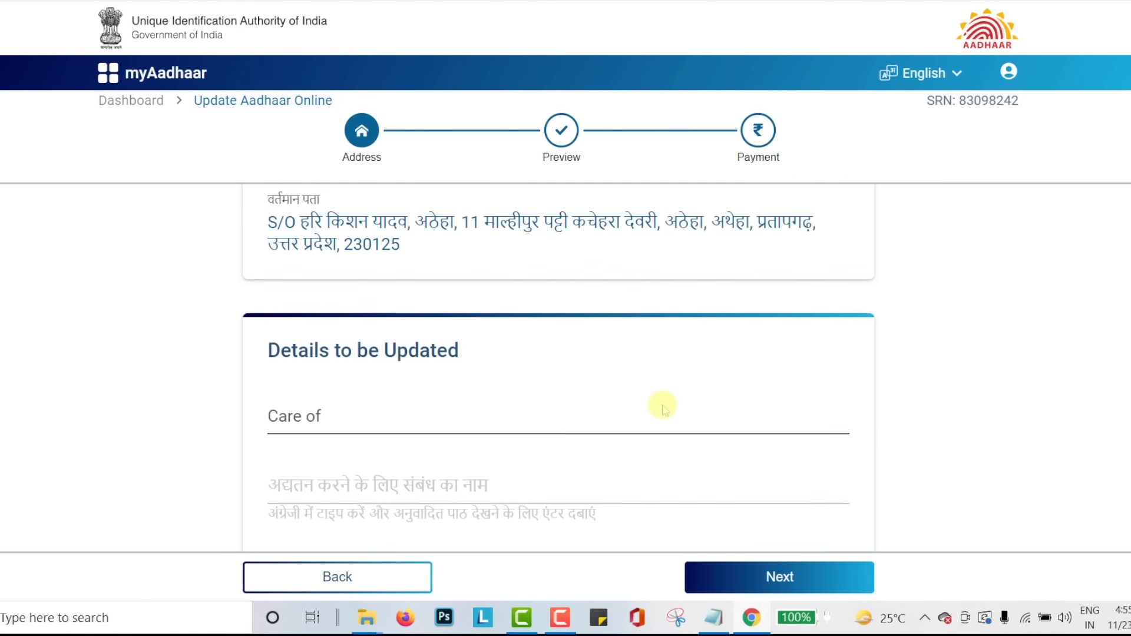
scroll(663, 408, "down", 1)
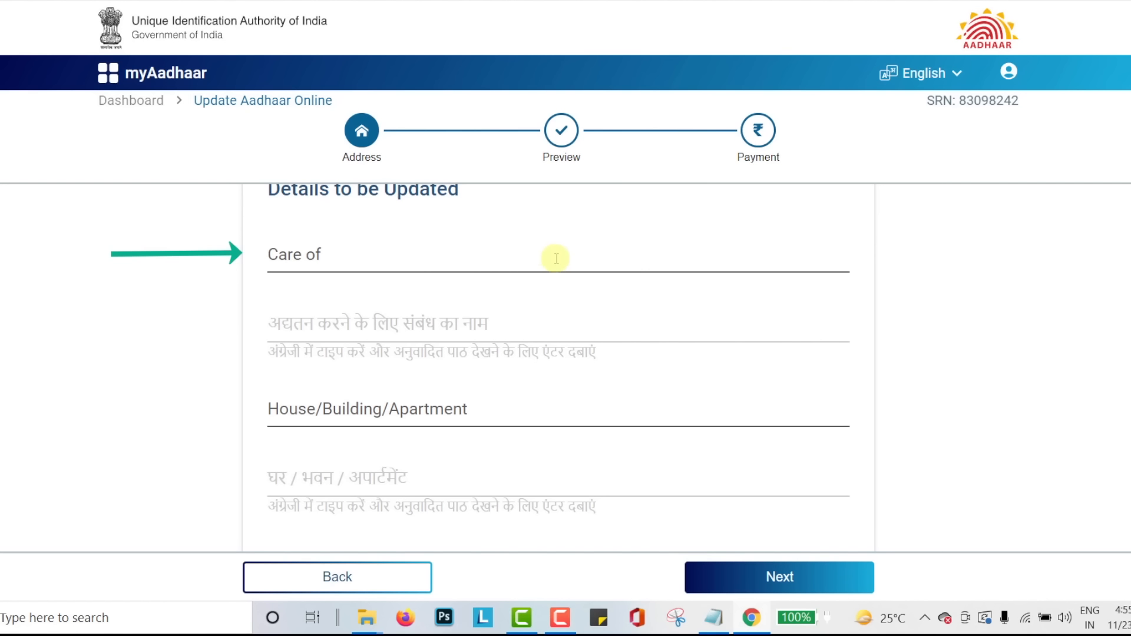
left_click(401, 261)
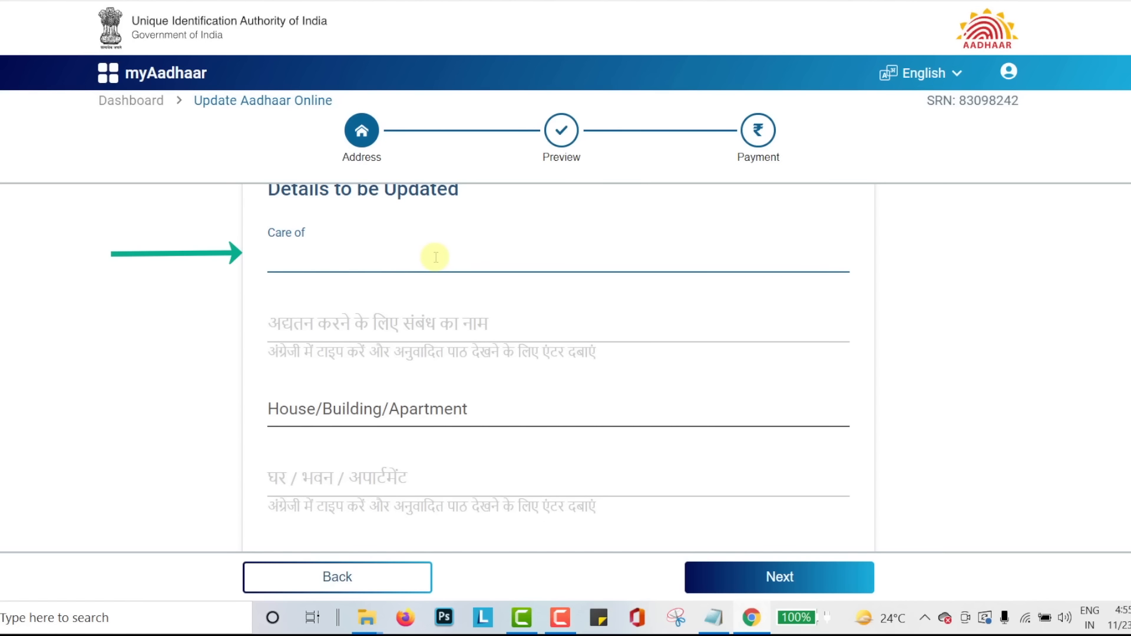
left_click(471, 326)
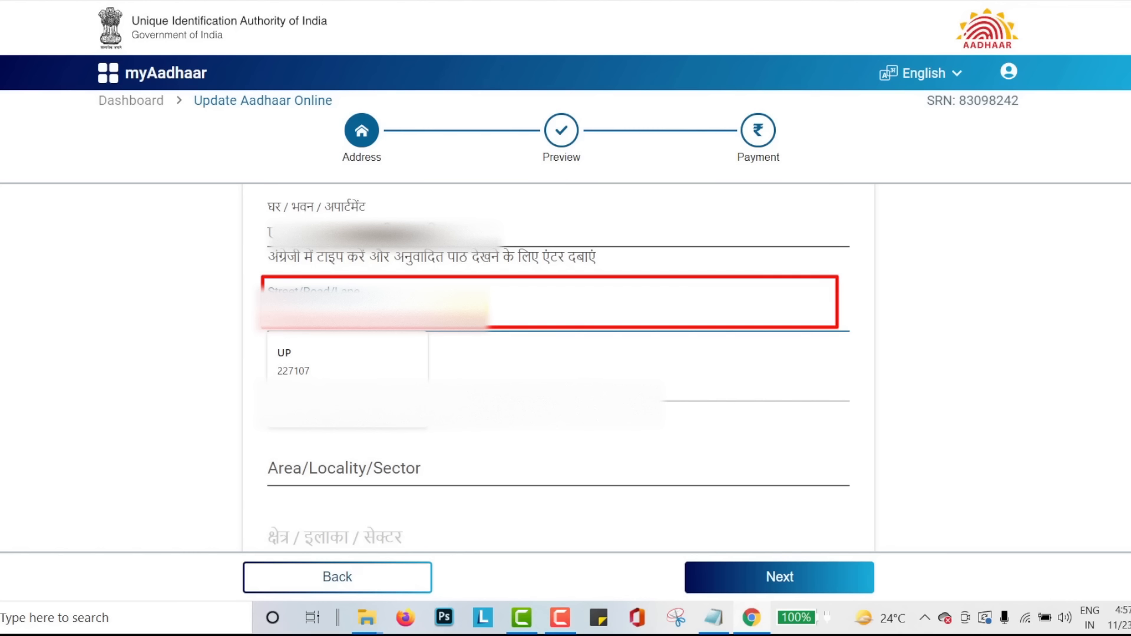
key("Return")
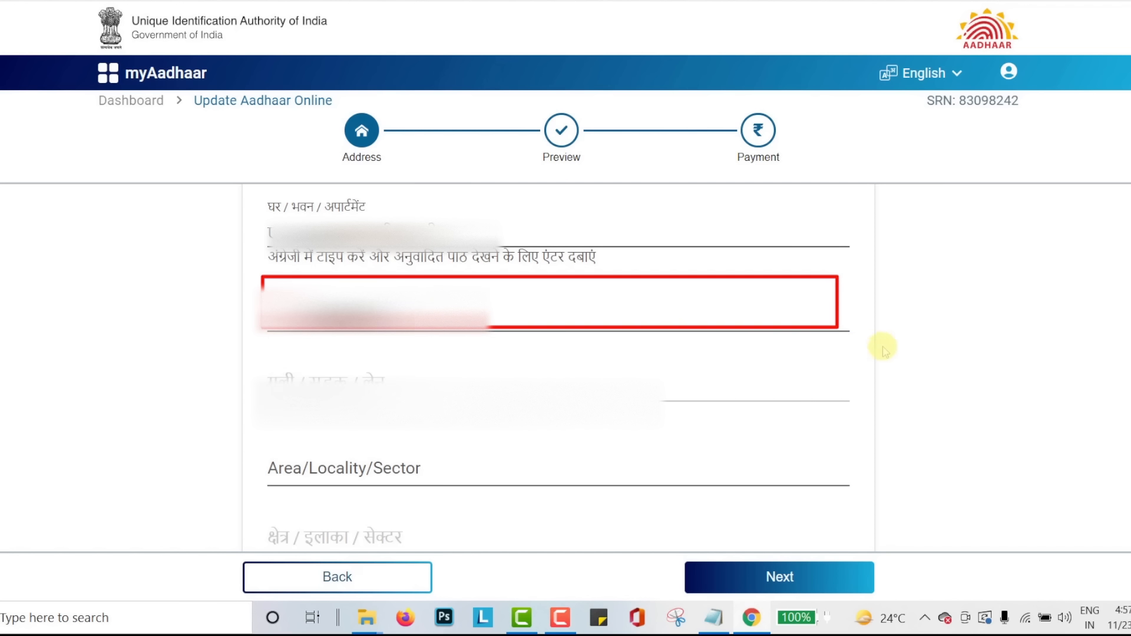
left_click(583, 302)
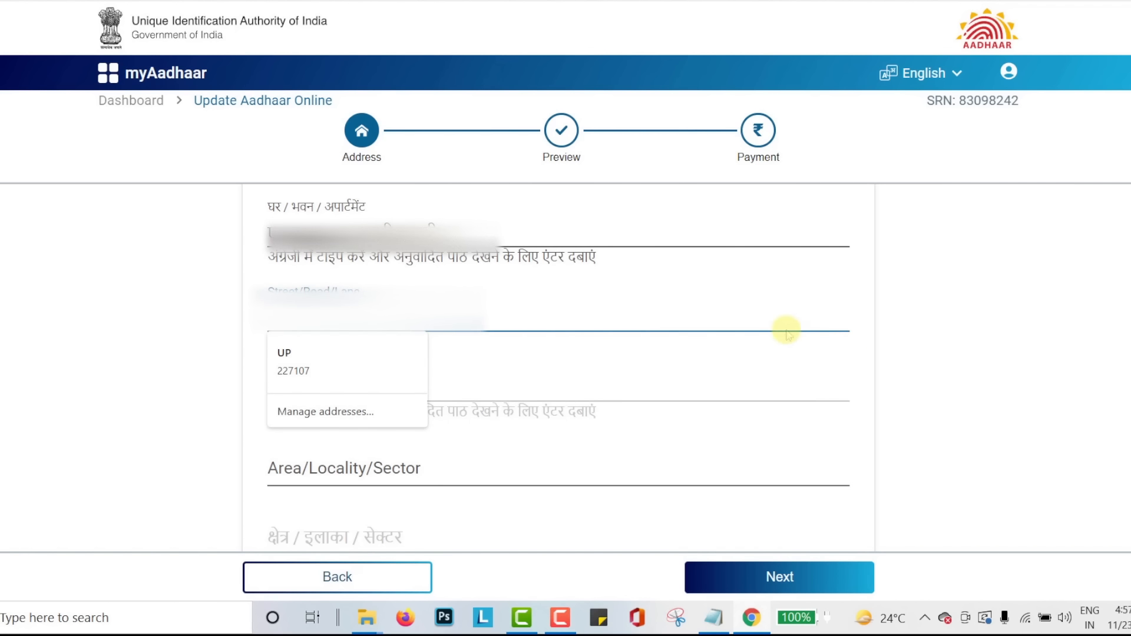
Enter the area or locality of the new address in the Area/Locality/Sector field
scroll(291, 389, "down", 1)
left_click(290, 389)
type("ex")
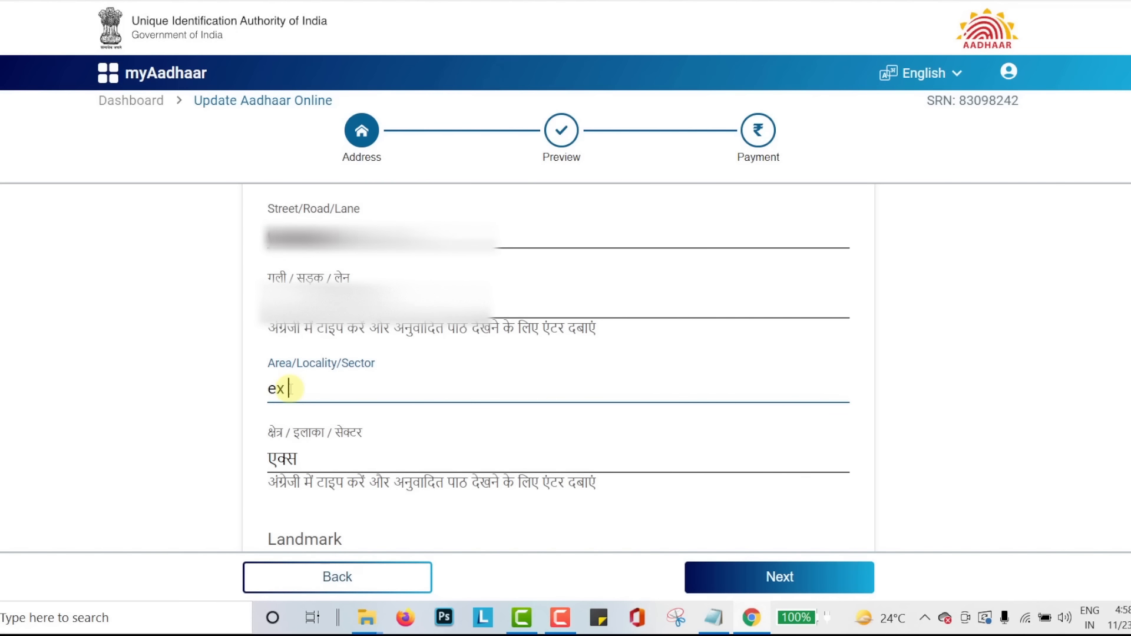
type(" begariy")
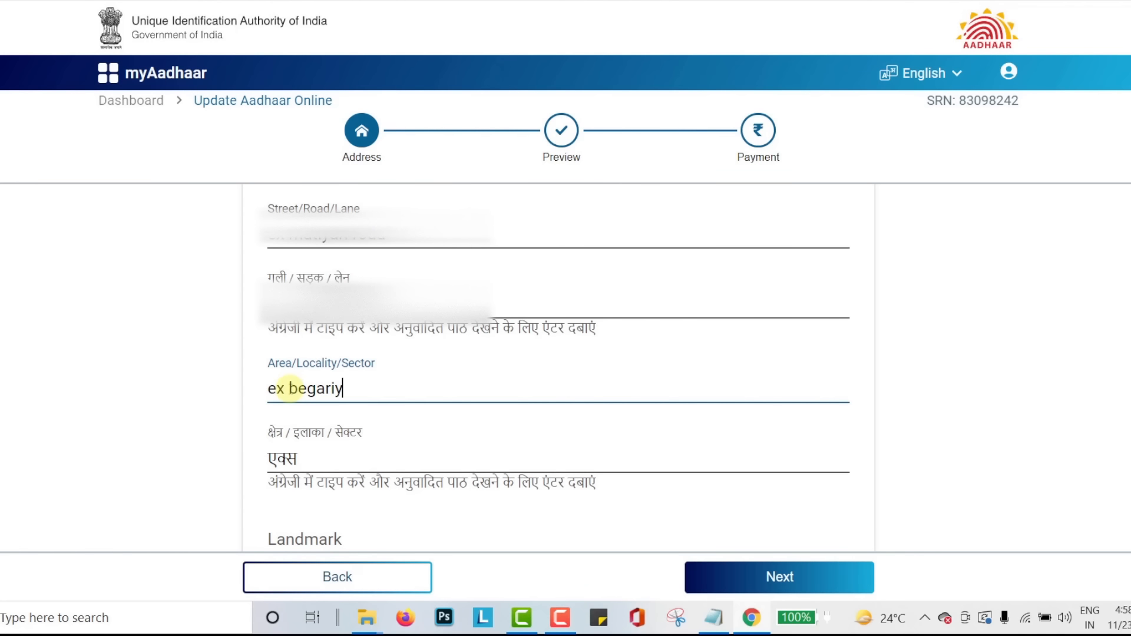
Enter the landmark and pincode of the new address and choose its village, town or city
scroll(289, 388, "down", 3)
left_click(361, 371)
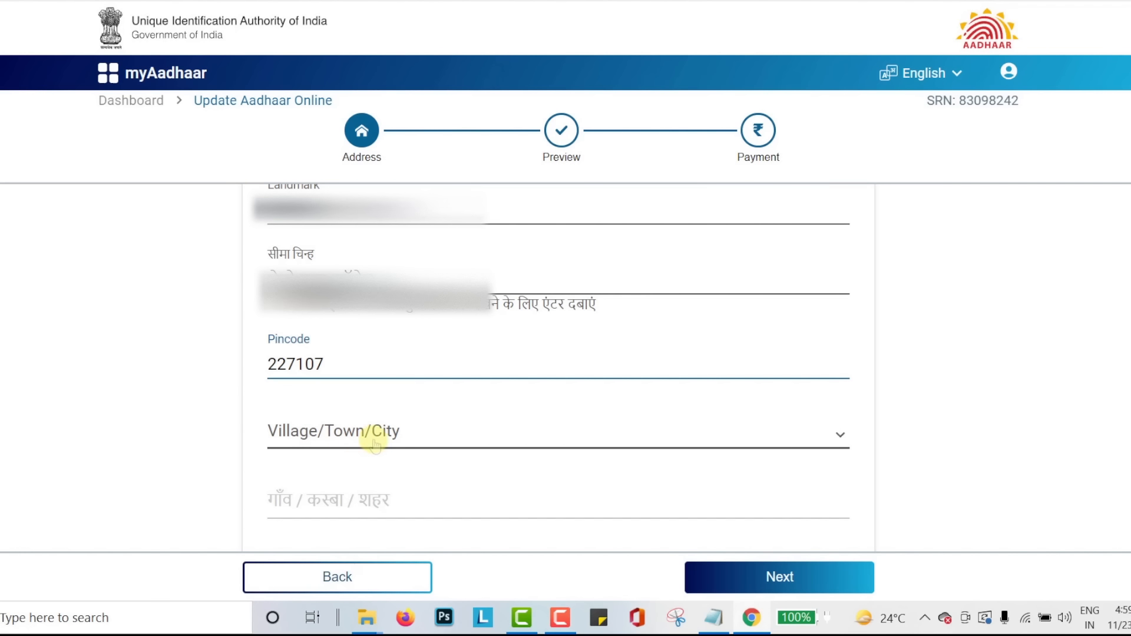
left_click(427, 436)
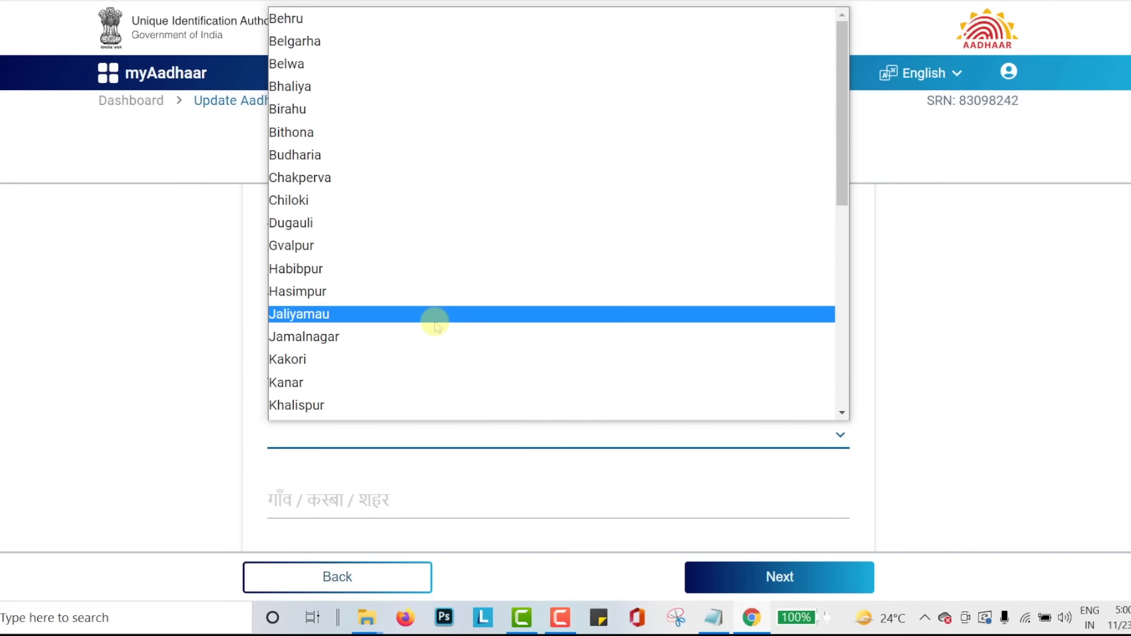
left_click(361, 199)
Choose Bank Statement Or Passbook as the valid supporting document type for the manual upload below the address fields
scroll(360, 236, "down", 3)
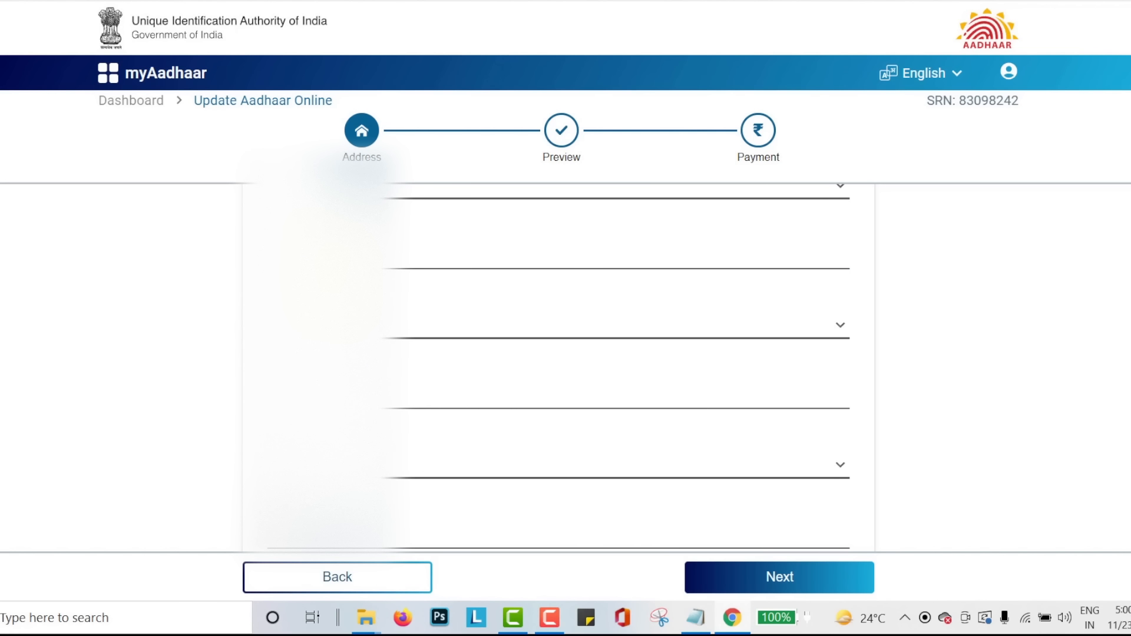
scroll(339, 277, "up", 1)
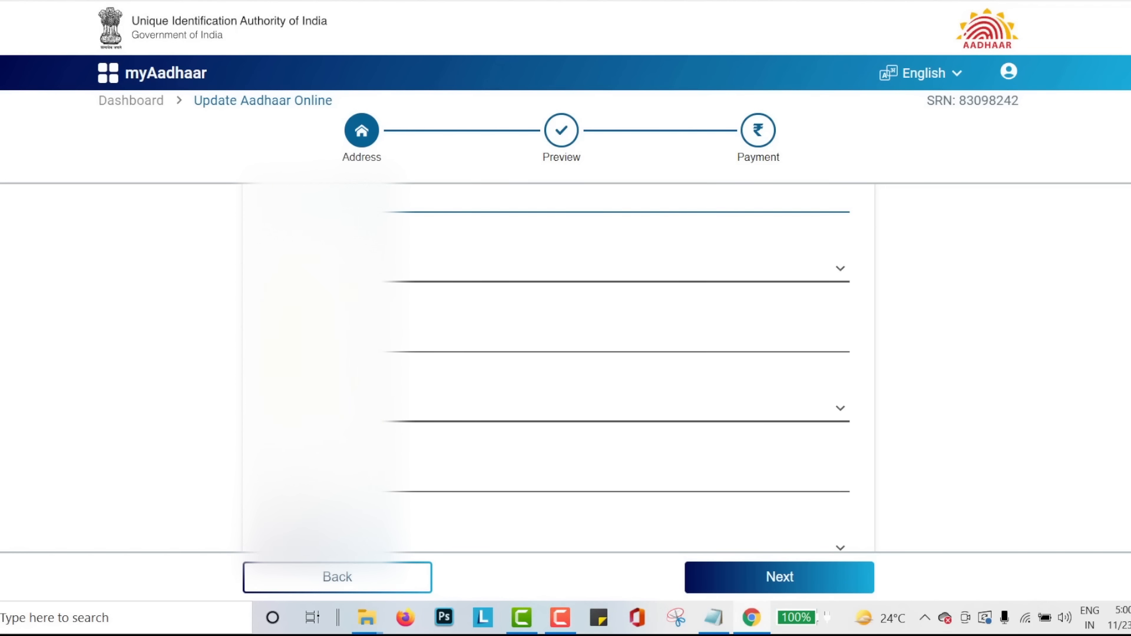
scroll(557, 366, "down", 1)
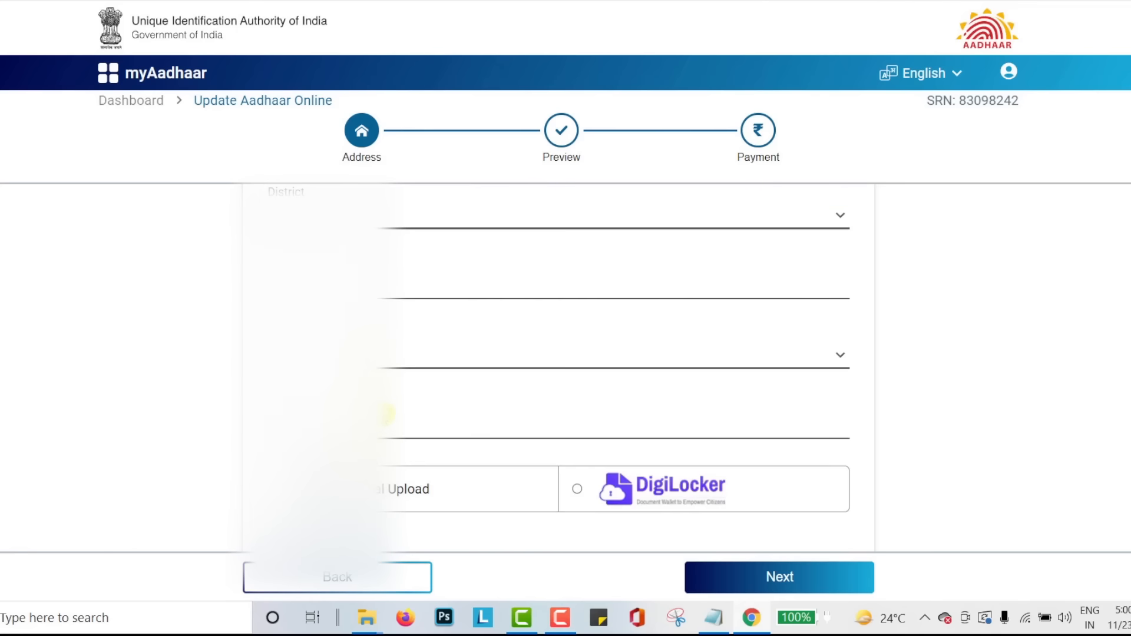
scroll(389, 450, "down", 1)
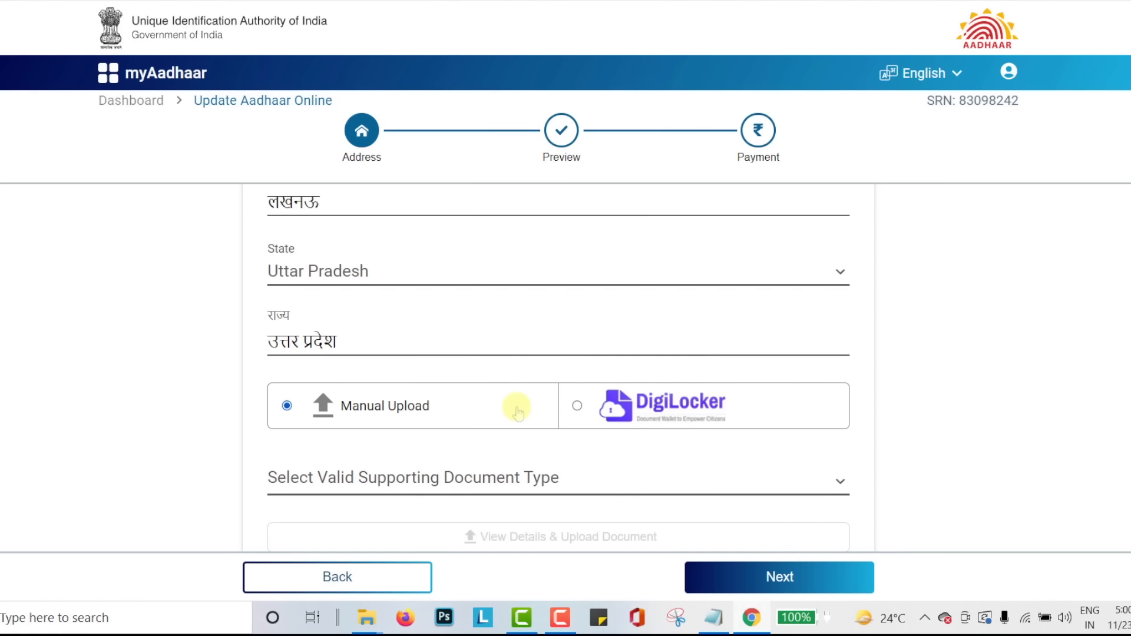
scroll(508, 413, "down", 1)
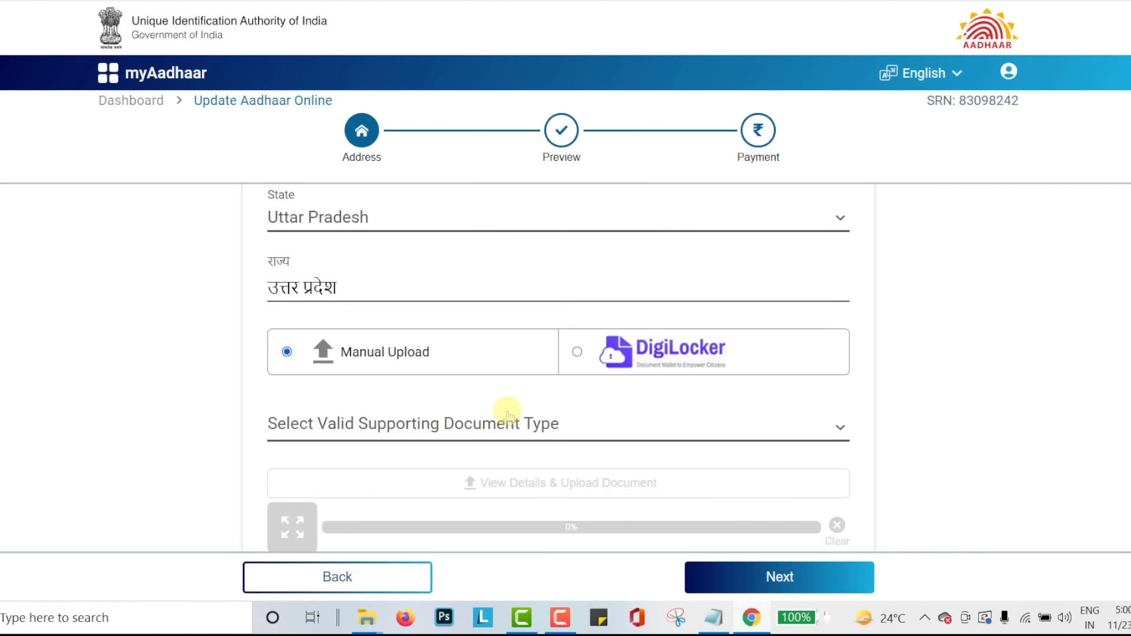
left_click(449, 401)
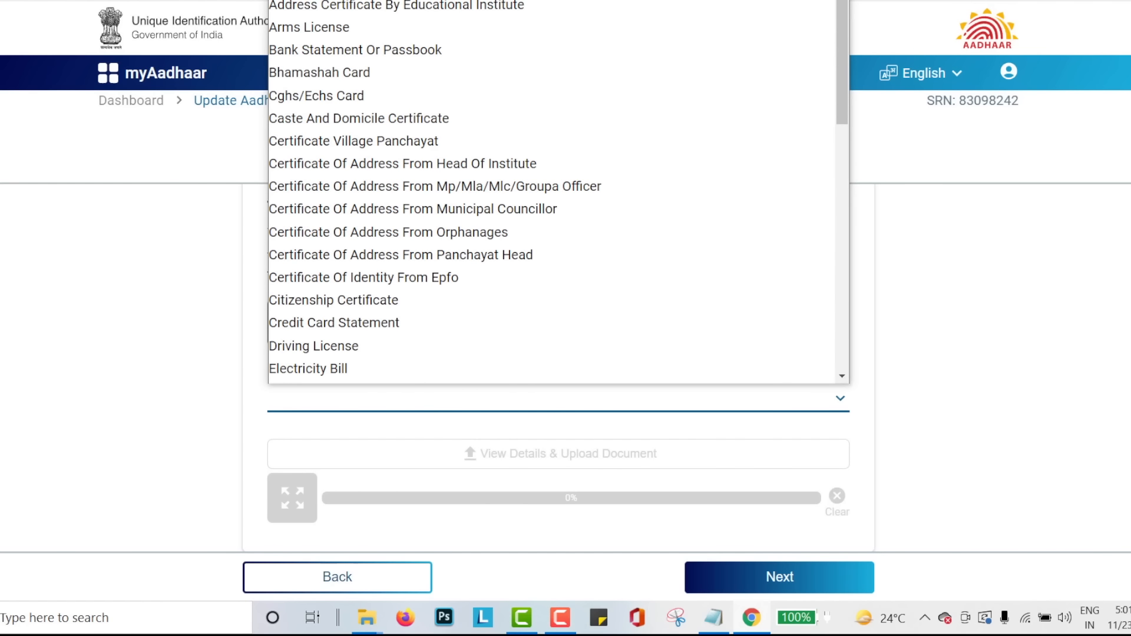
scroll(356, 25, "down", 7)
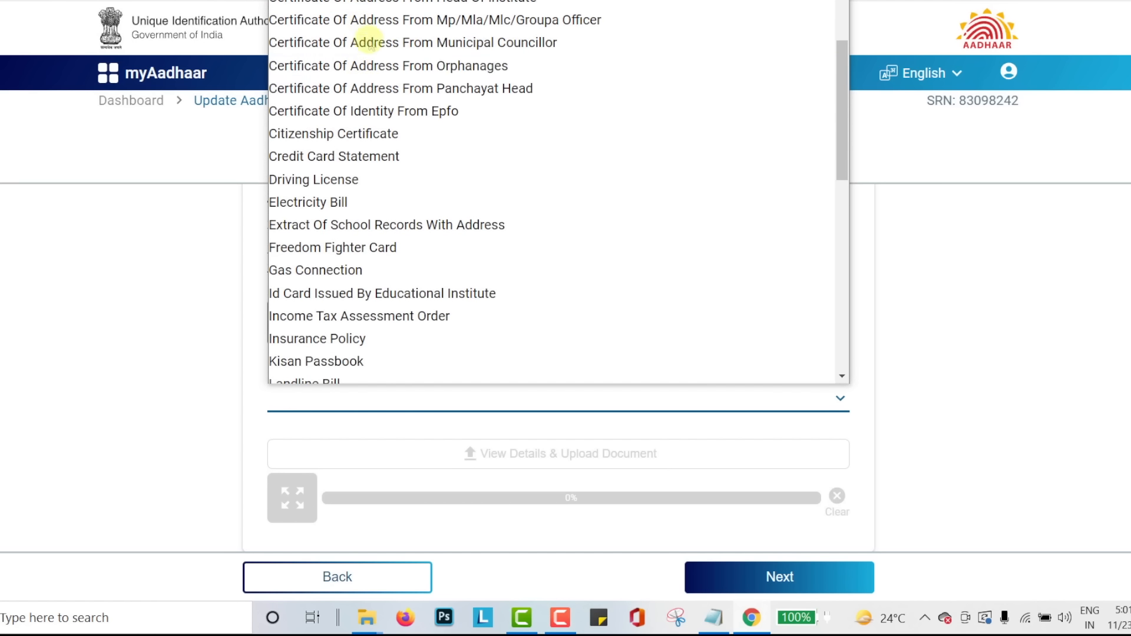
scroll(419, 160, "up", 4)
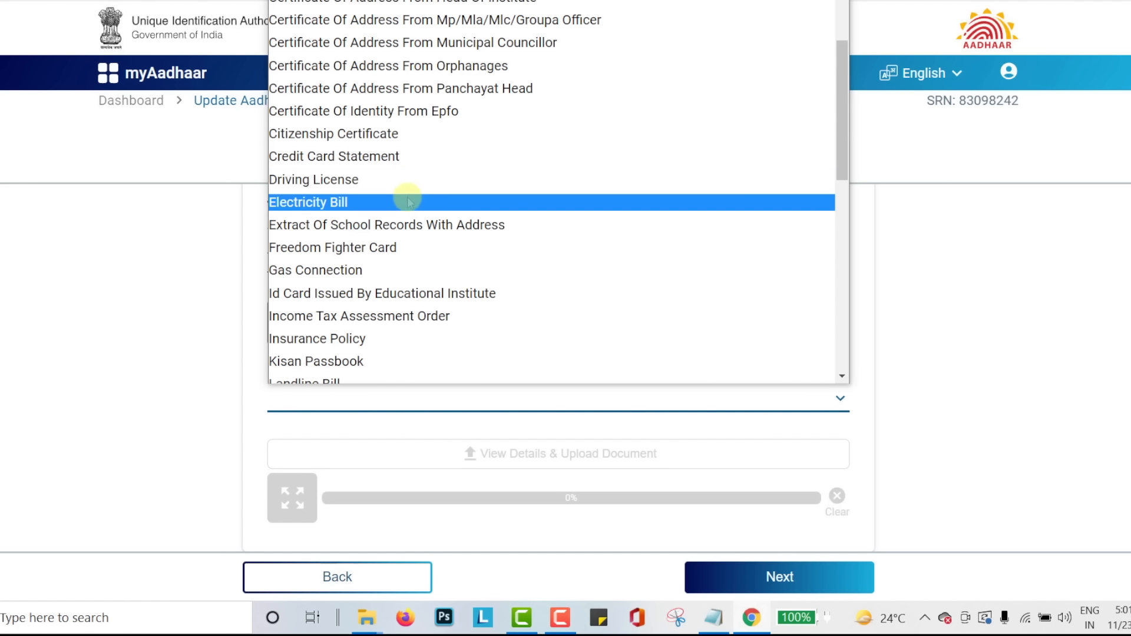
scroll(408, 202, "down", 3)
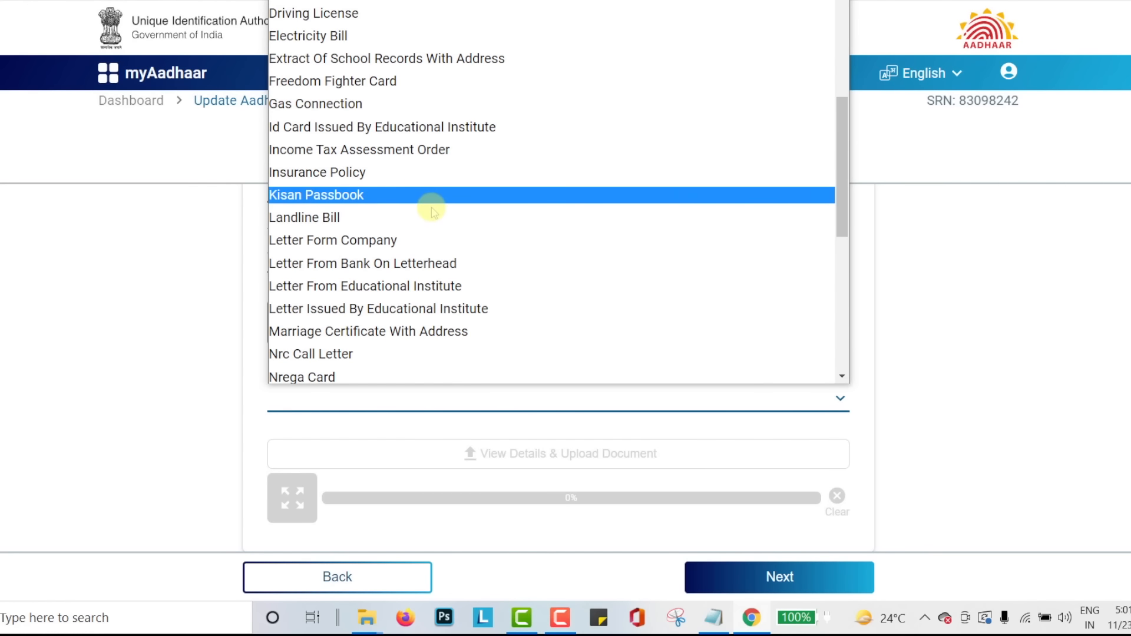
scroll(432, 208, "down", 3)
scroll(433, 201, "up", 10)
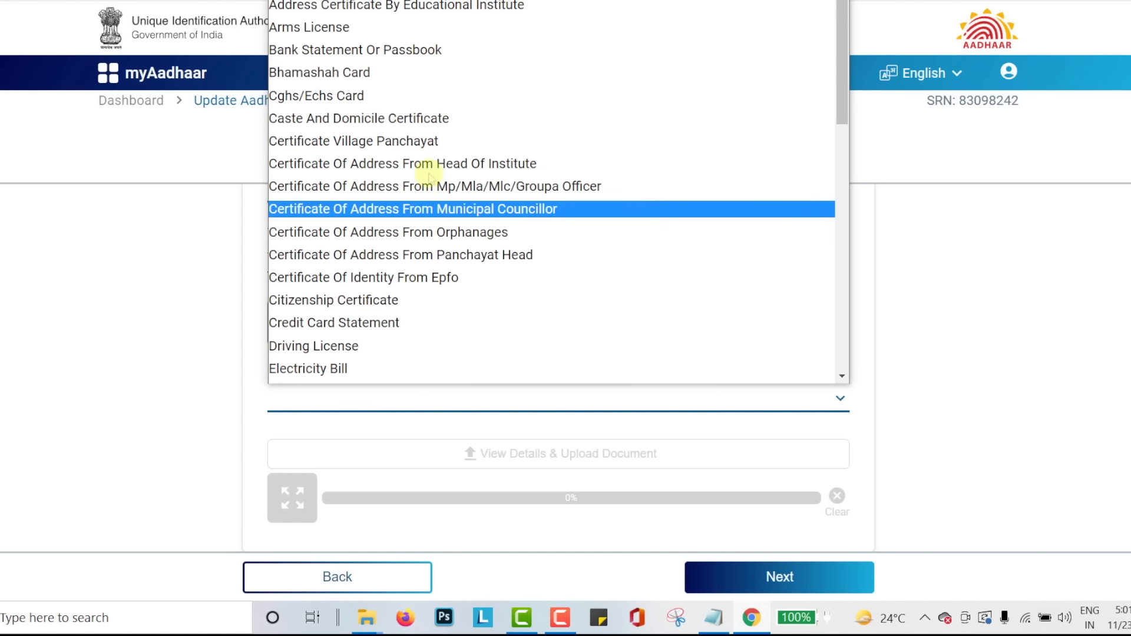
left_click(433, 189)
Continue to the document upload and attach CHECK BOOK.jpeg as the address proof
left_click(542, 462)
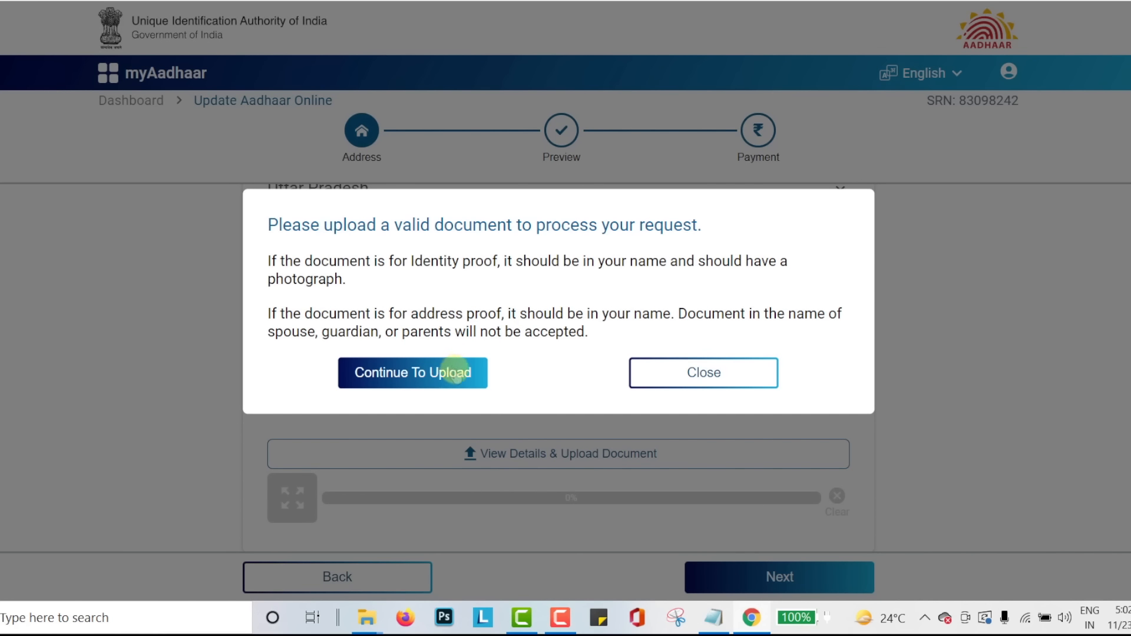
left_click(427, 371)
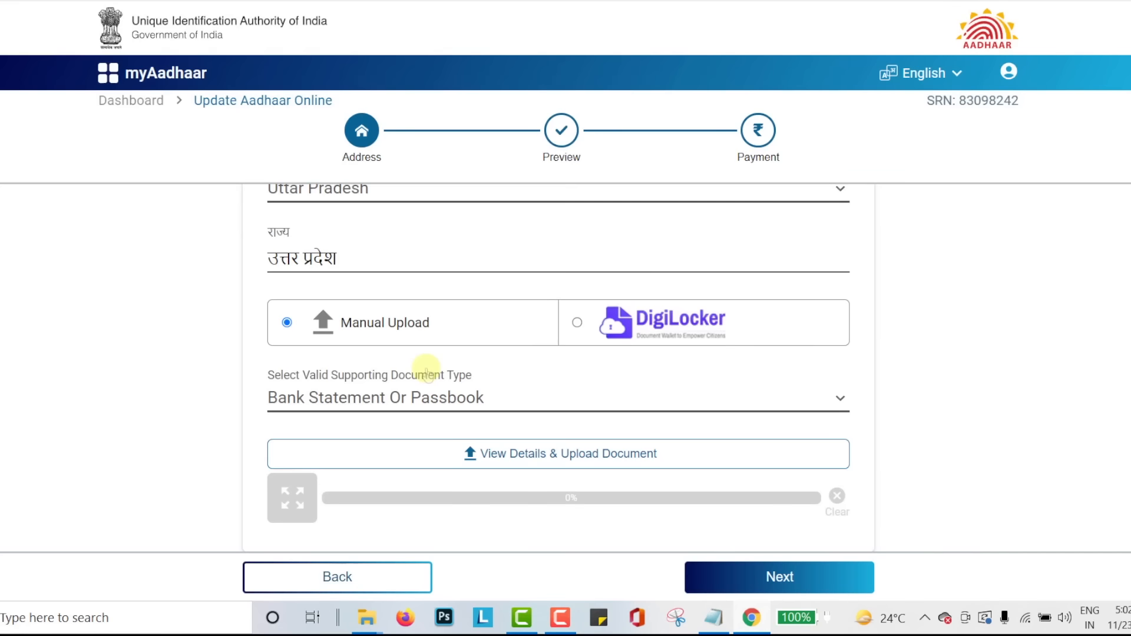
scroll(471, 236, "down", 8)
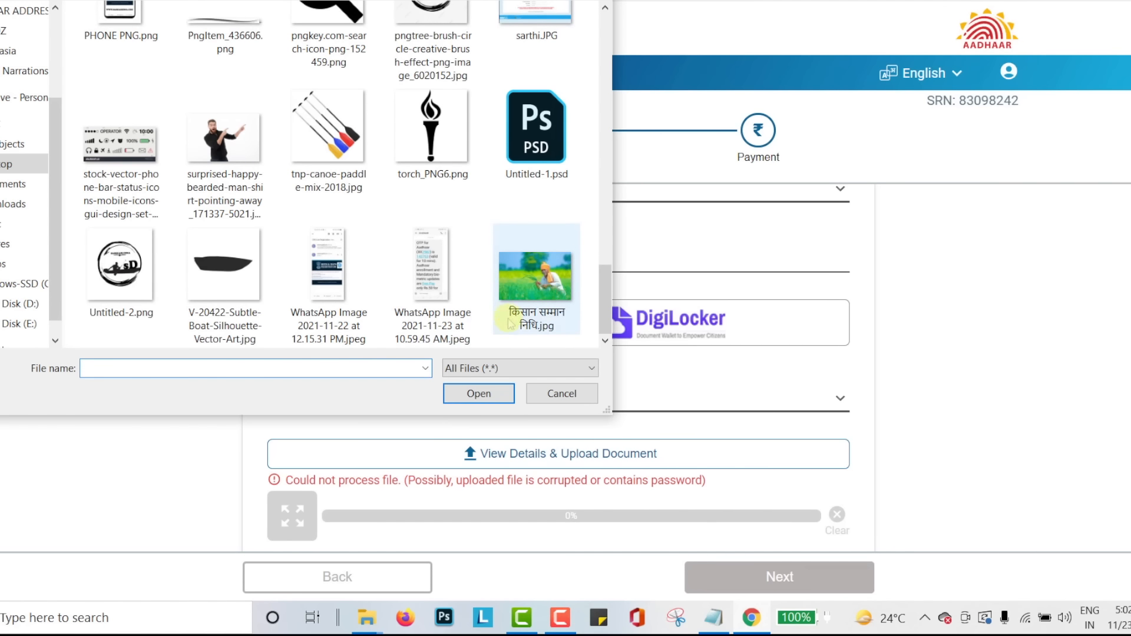
scroll(537, 330, "up", 5)
scroll(483, 305, "down", 3)
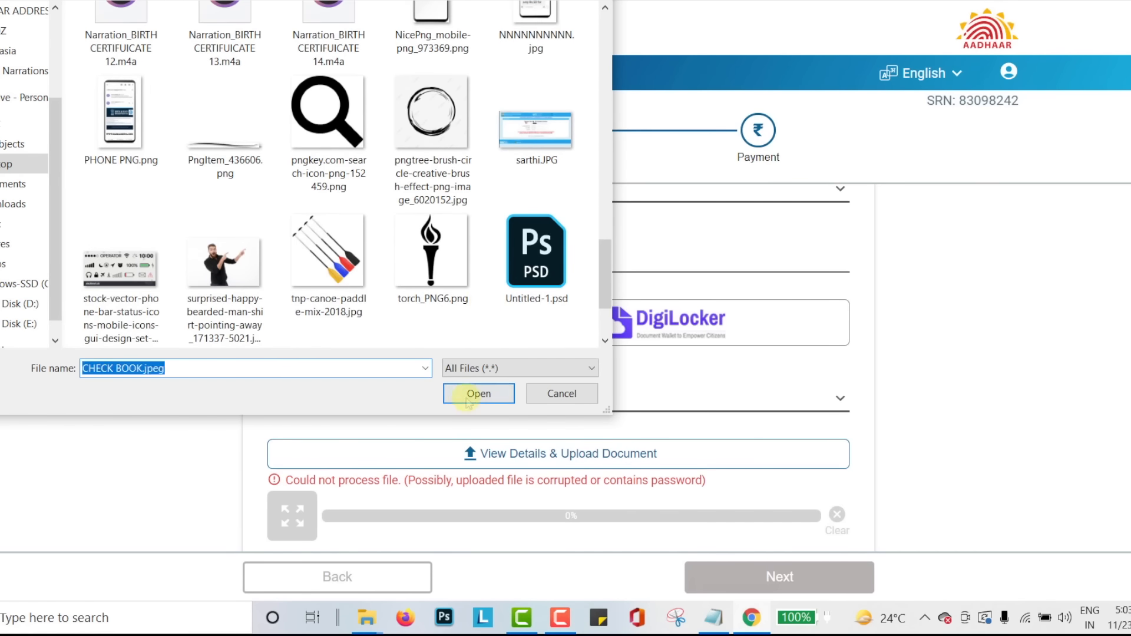
left_click(469, 401)
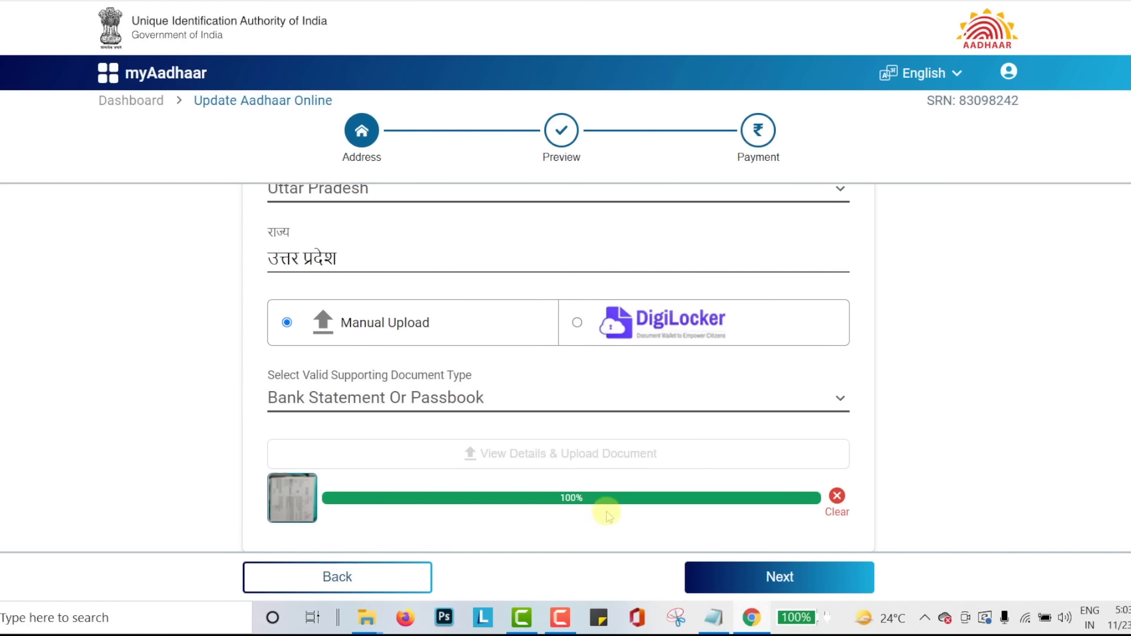
Proceed to the preview, accept the transliteration correction and information declarations, and continue to the payment stage
scroll(617, 492, "down", 1)
left_click(737, 583)
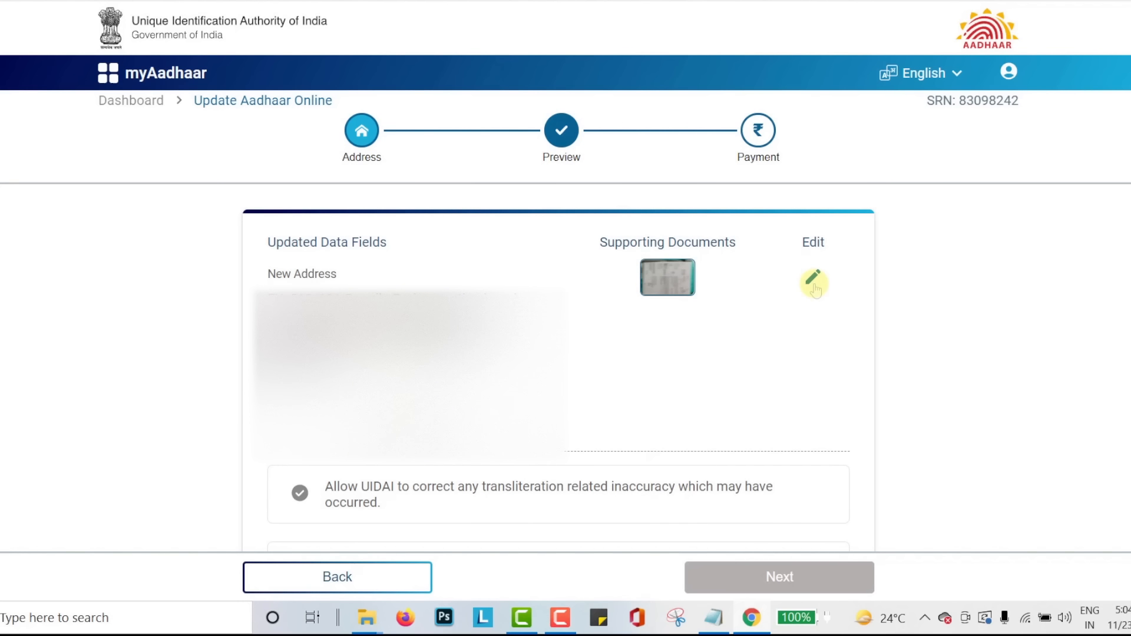
scroll(434, 457, "down", 2)
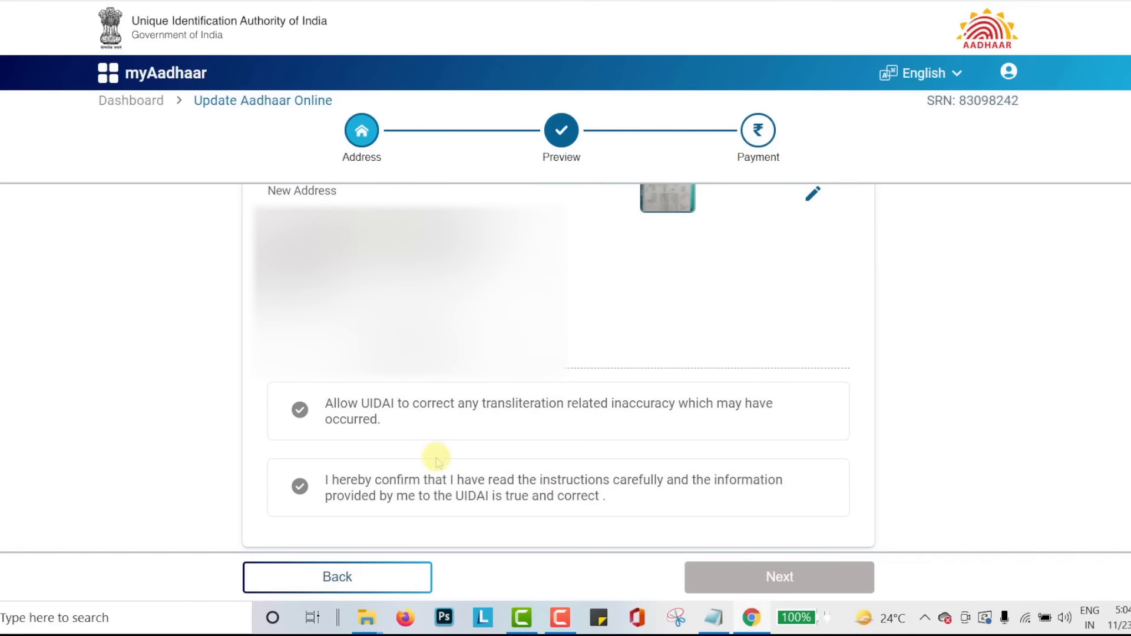
left_click(363, 421)
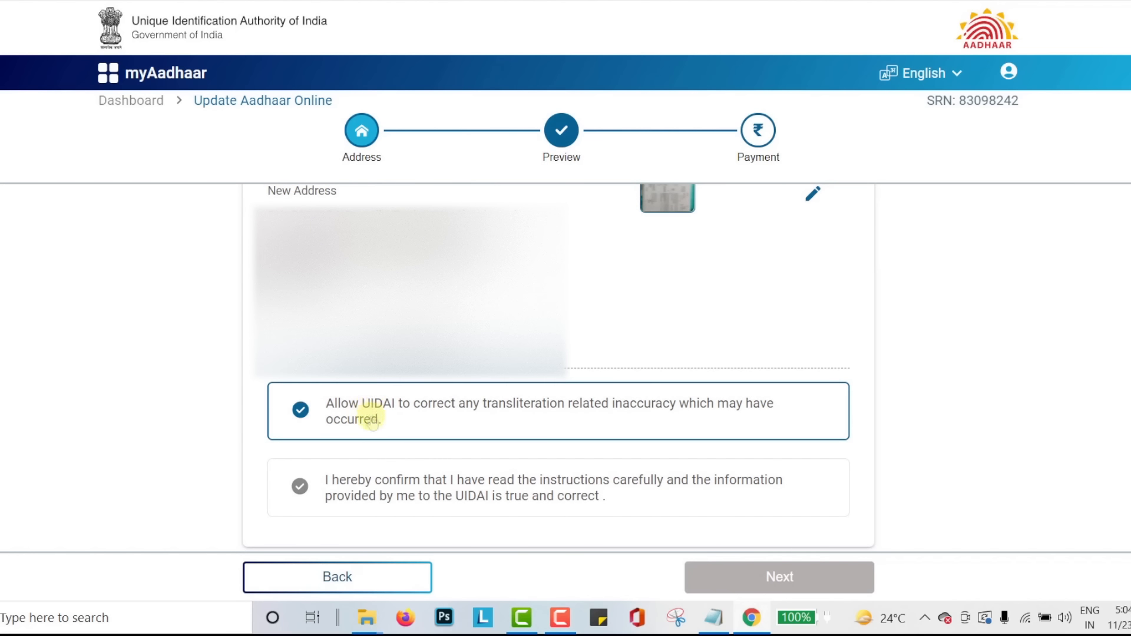
left_click(388, 495)
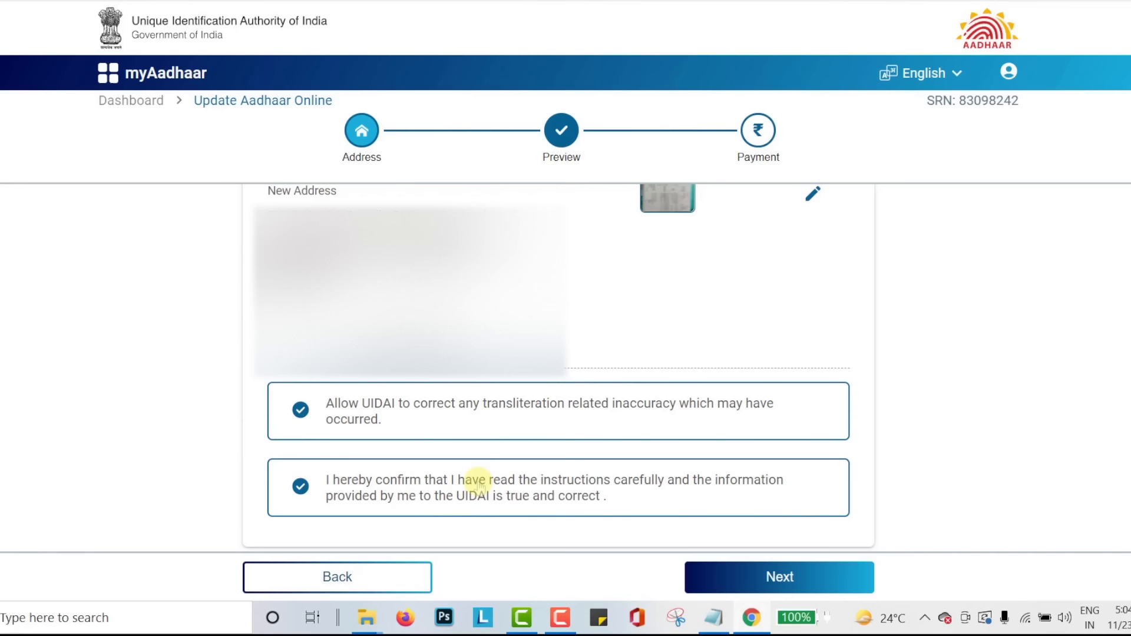
left_click(778, 575)
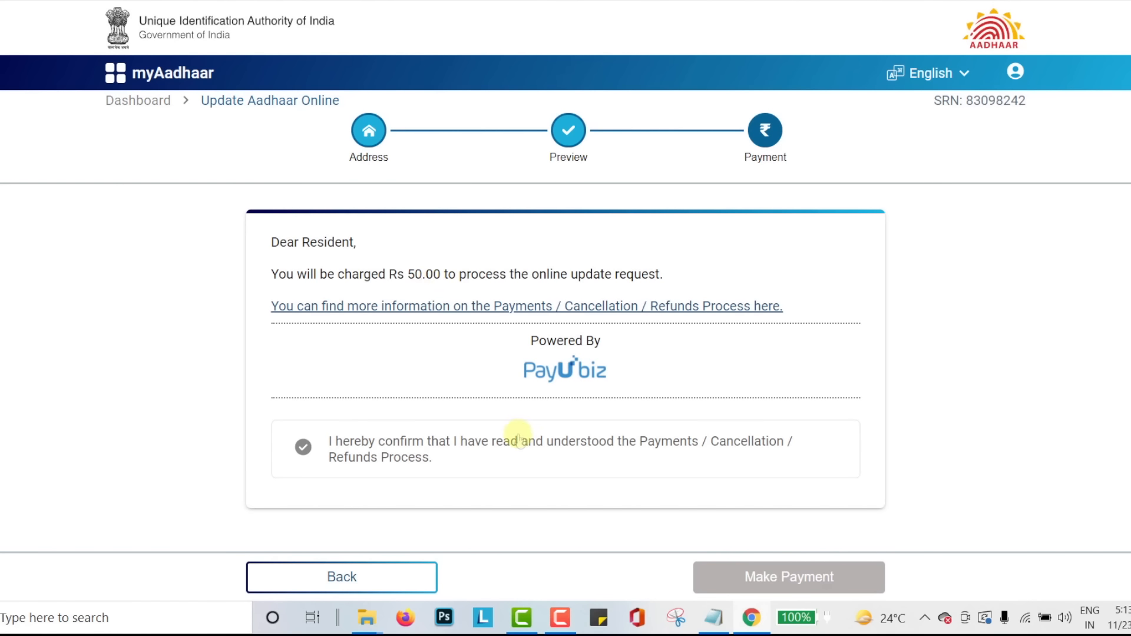
Confirm the Payments / Cancellation / Refunds Process declaration and start the payment with the Cards (Credit/Debit) option
left_click(303, 448)
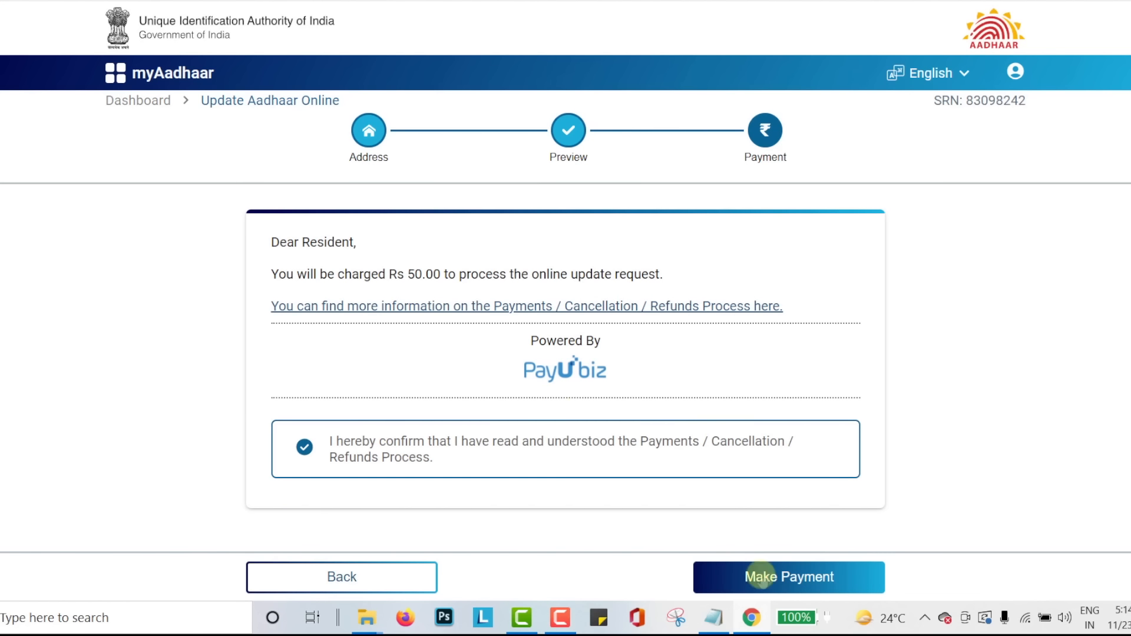
left_click(738, 576)
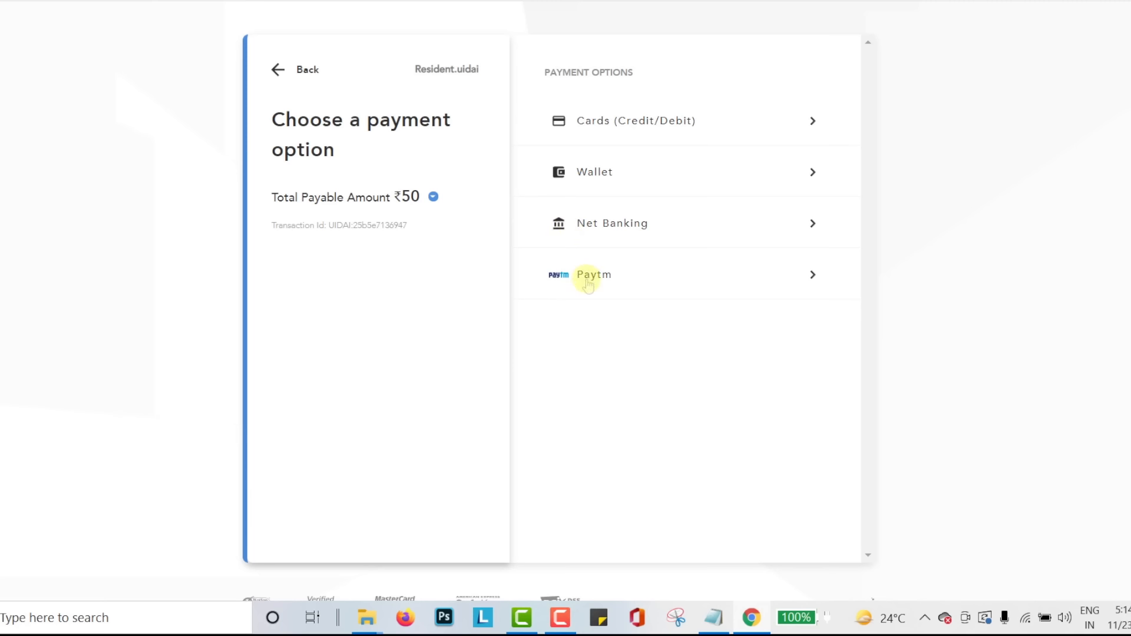
left_click(713, 124)
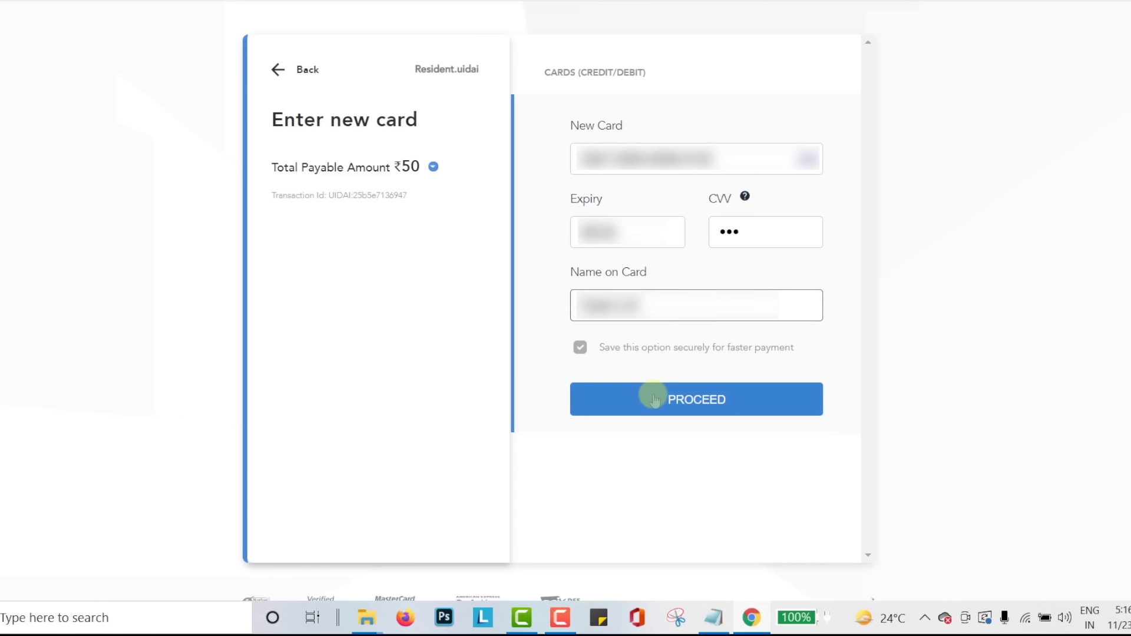
Submit the card details for the update fee and verify the payment with the bank's OTP
left_click(651, 397)
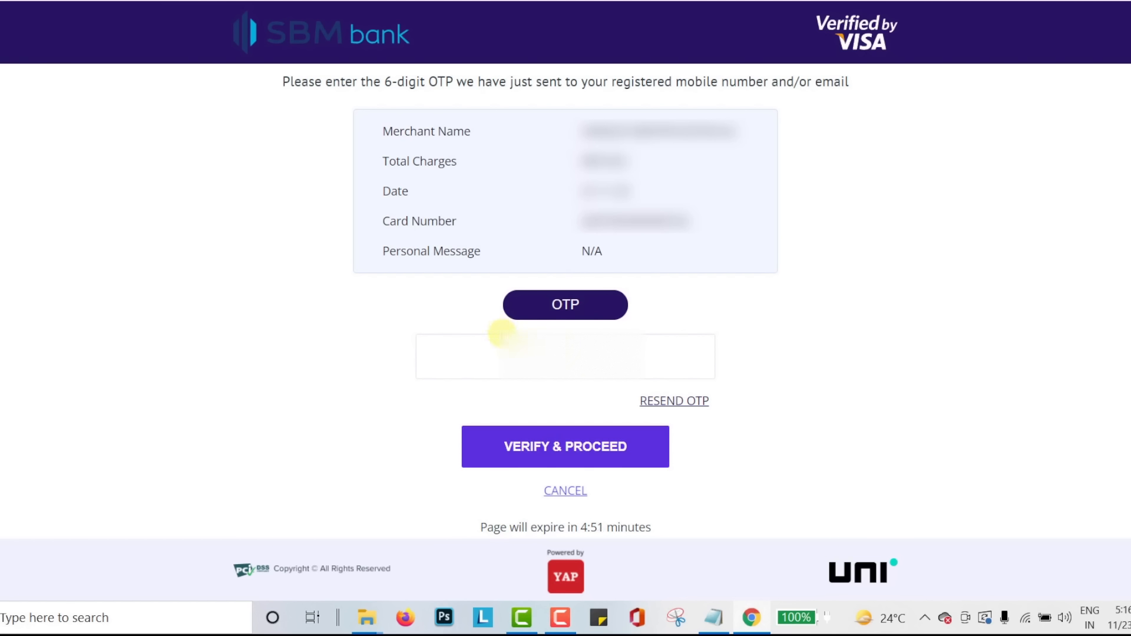
key("ctrl+v")
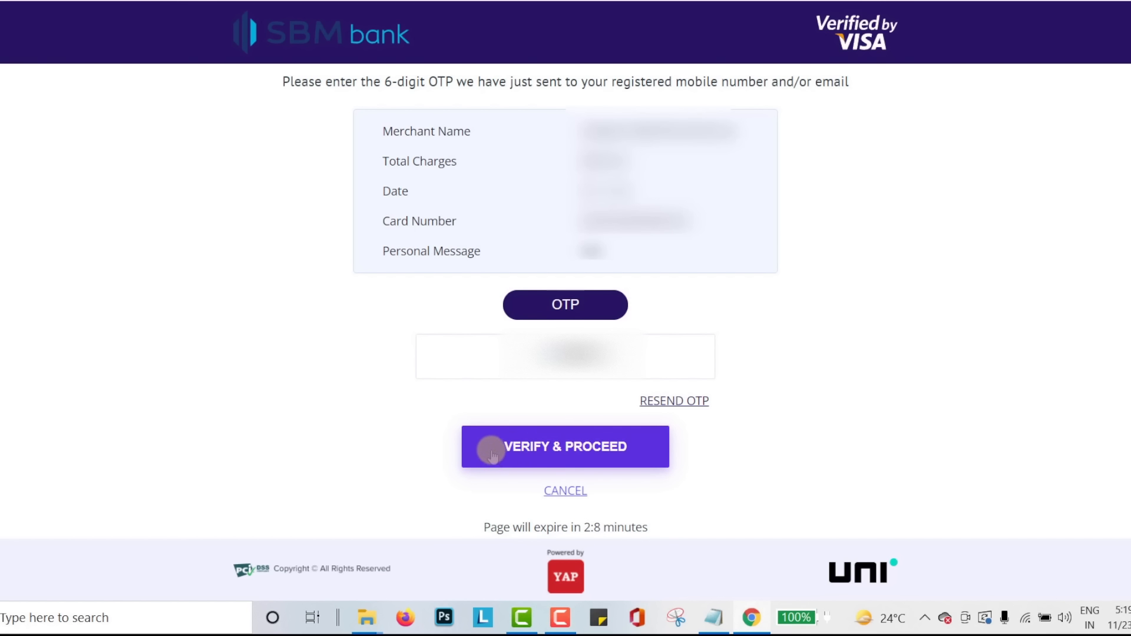
left_click(491, 450)
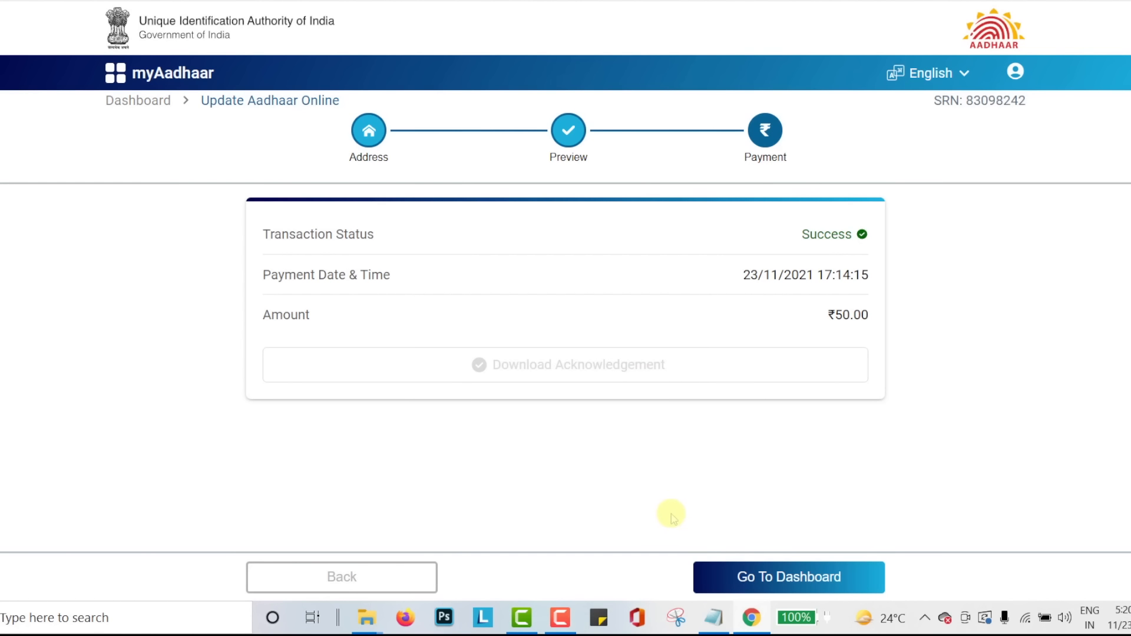
Return to the dashboard and check the status of the Aadhaar Update request under Requests
left_click(729, 579)
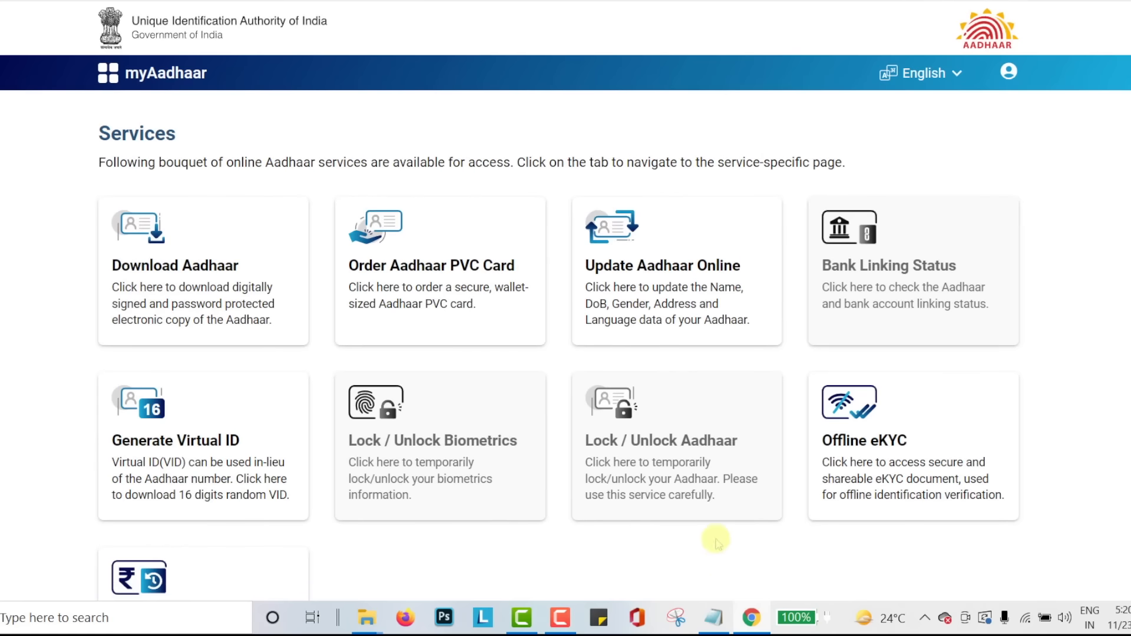
scroll(622, 551, "down", 5)
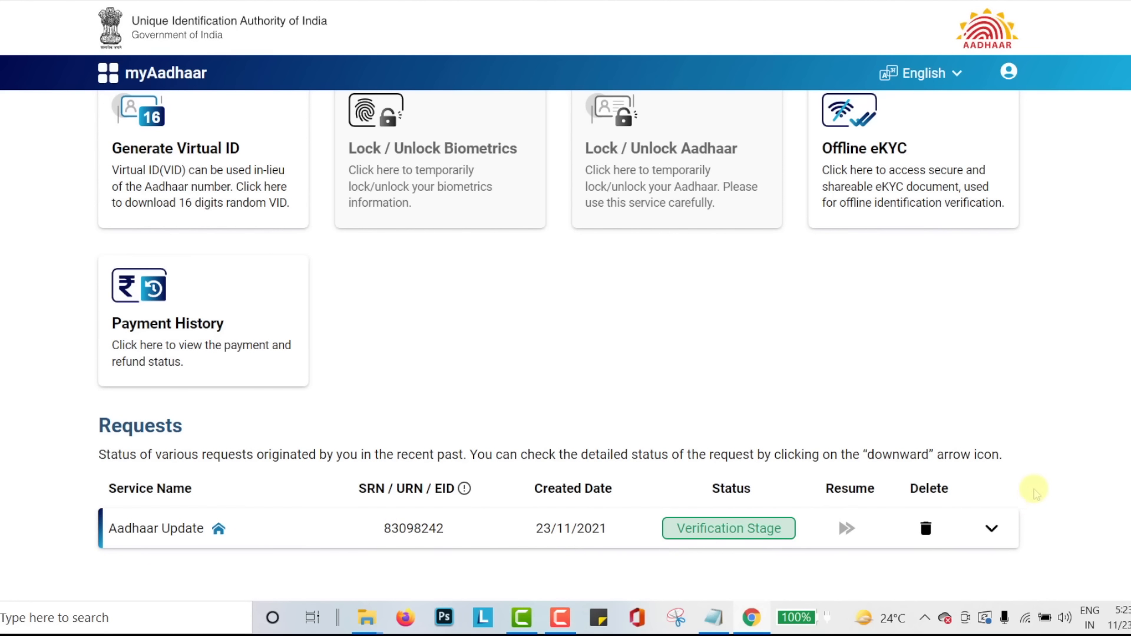
View the Order Aadhaar PVC Card service page and return to the dashboard
scroll(1034, 489, "up", 5)
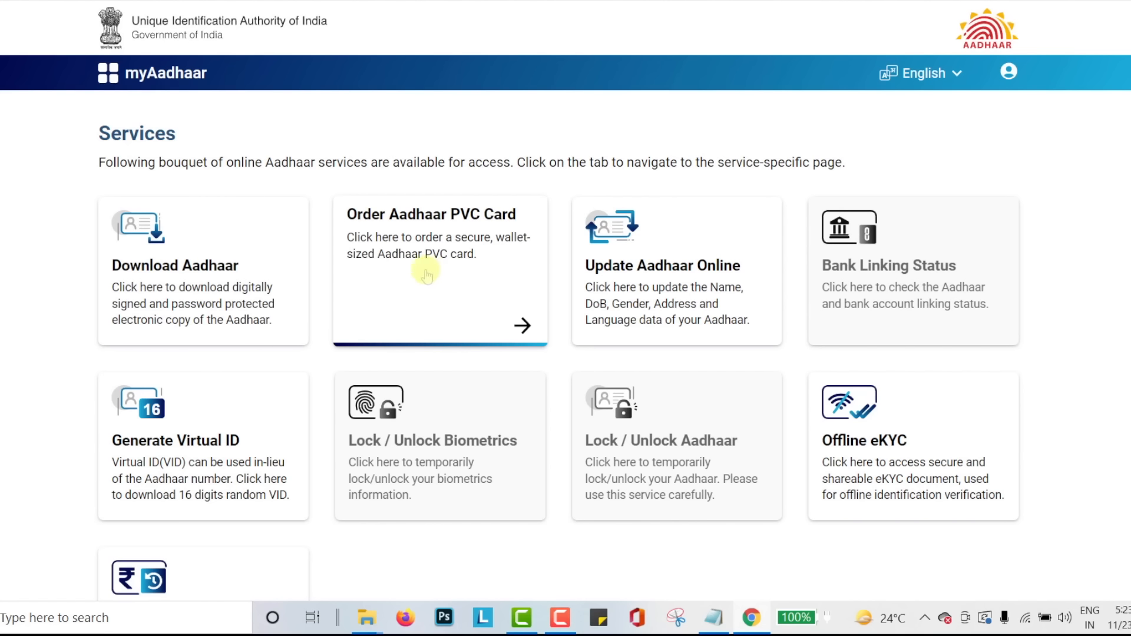
left_click(439, 301)
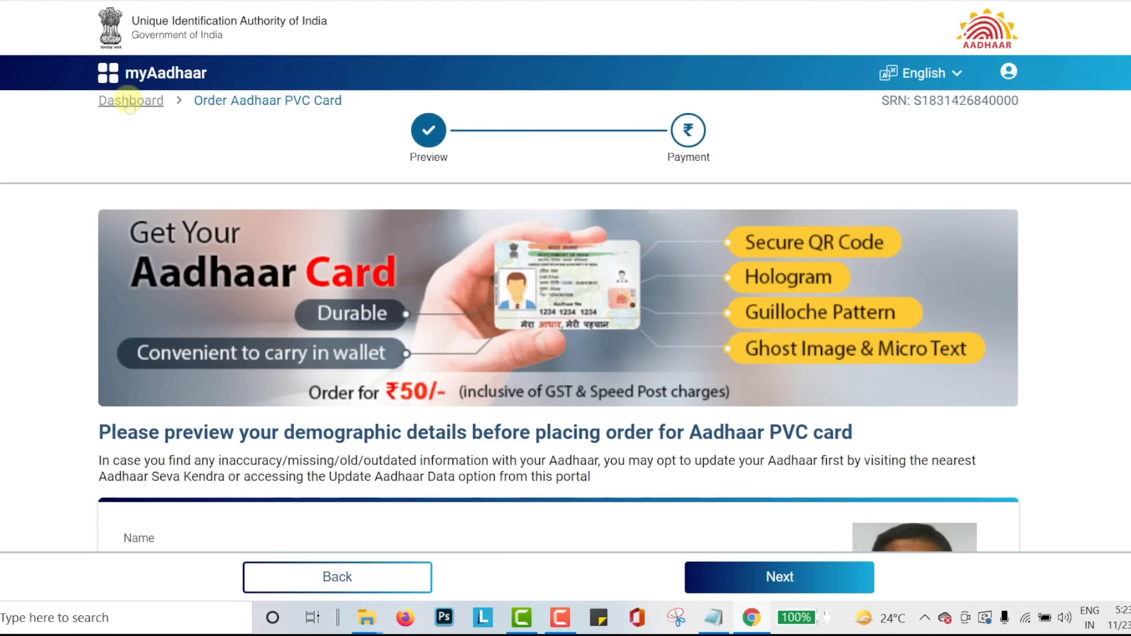
left_click(130, 102)
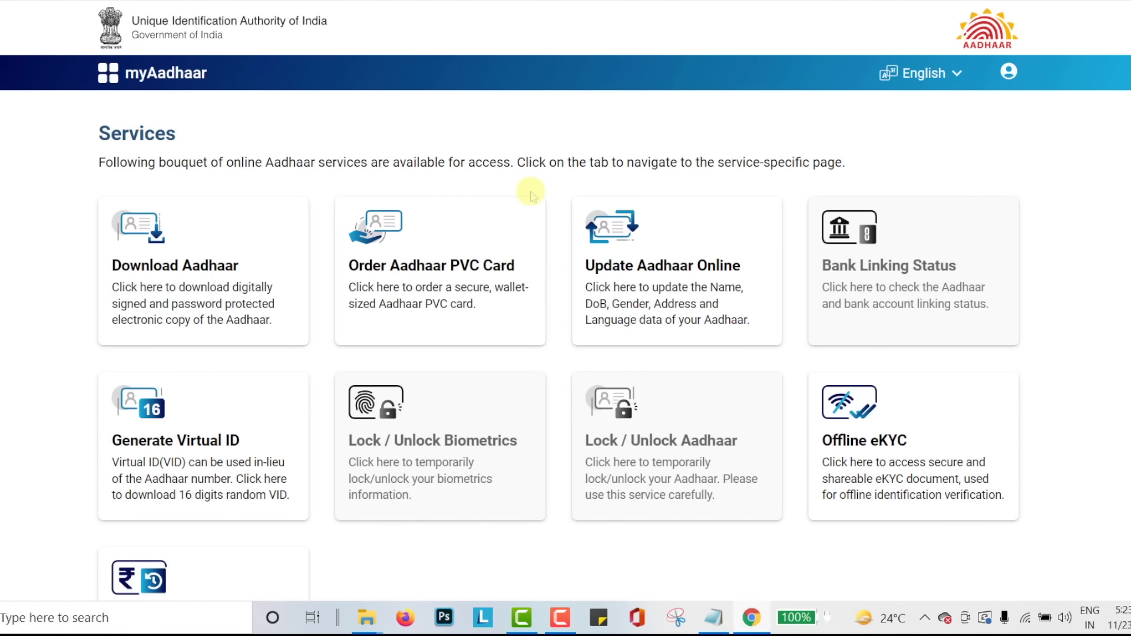